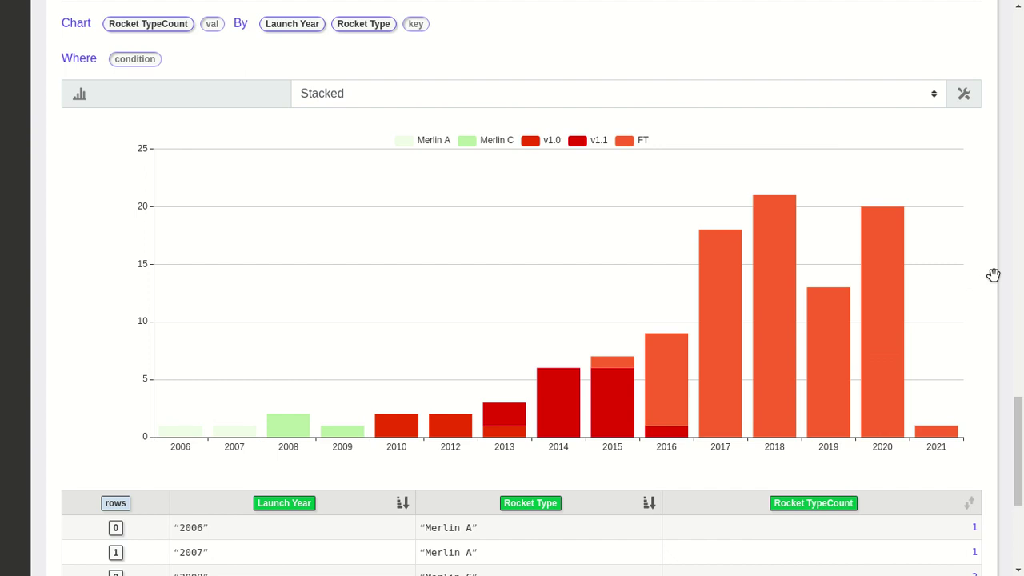
- Scroll up through the finished stacked-chart workspace to reach the Instadeq sign-in page
{"action": "scroll", "coordinate": [993, 275], "scroll_direction": "up", "scroll_amount": 15}
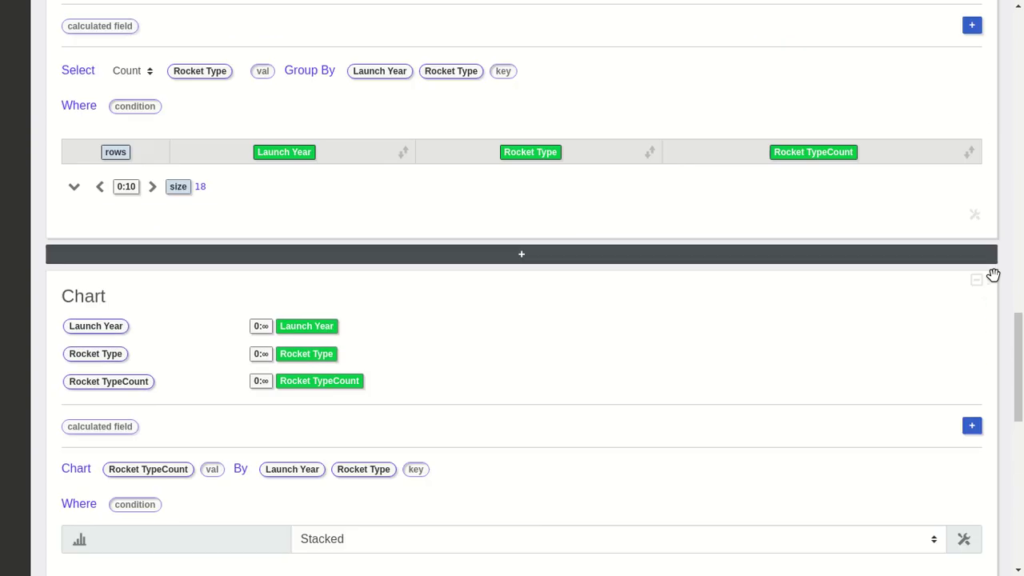
{"action": "scroll", "coordinate": [993, 276], "scroll_direction": "up", "scroll_amount": 1}
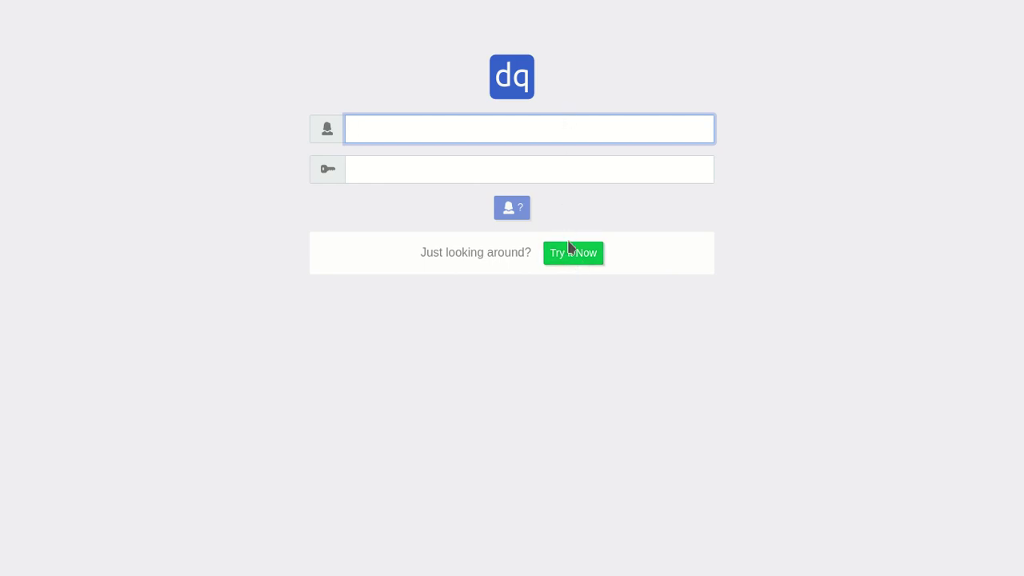
{"action": "left_click", "coordinate": [570, 251]}
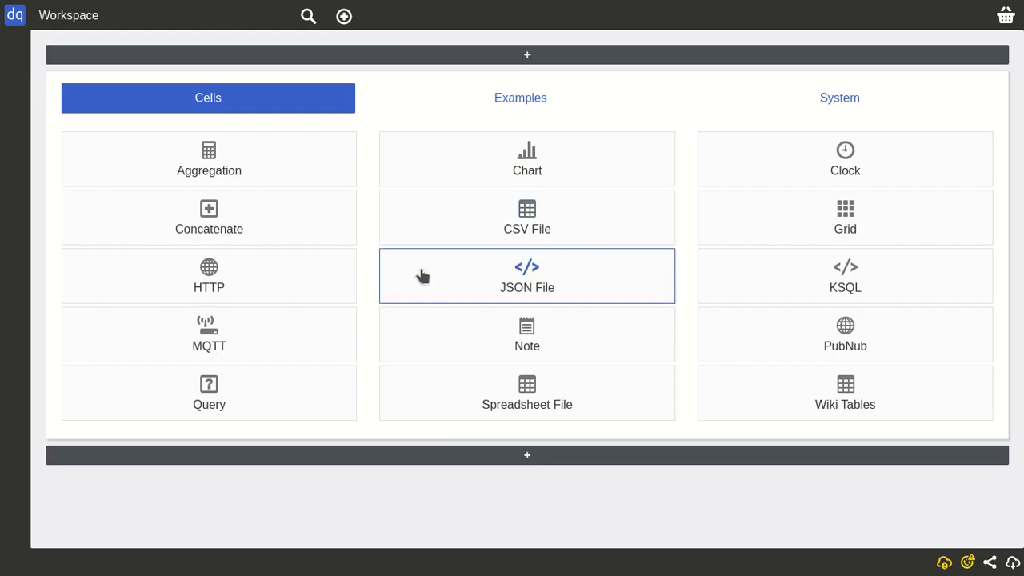
{"action": "left_click", "coordinate": [268, 296]}
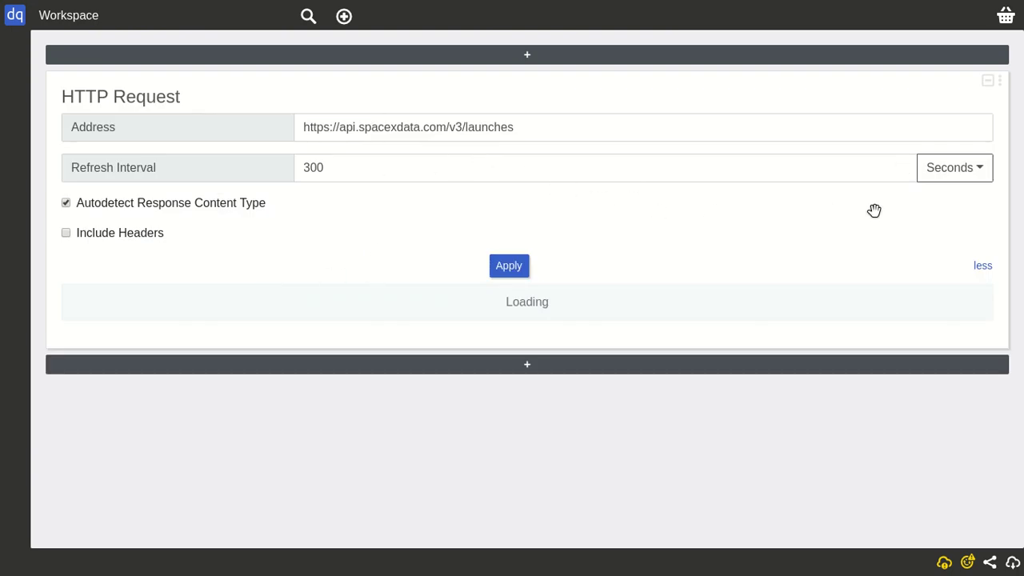
{"action": "left_click", "coordinate": [981, 266]}
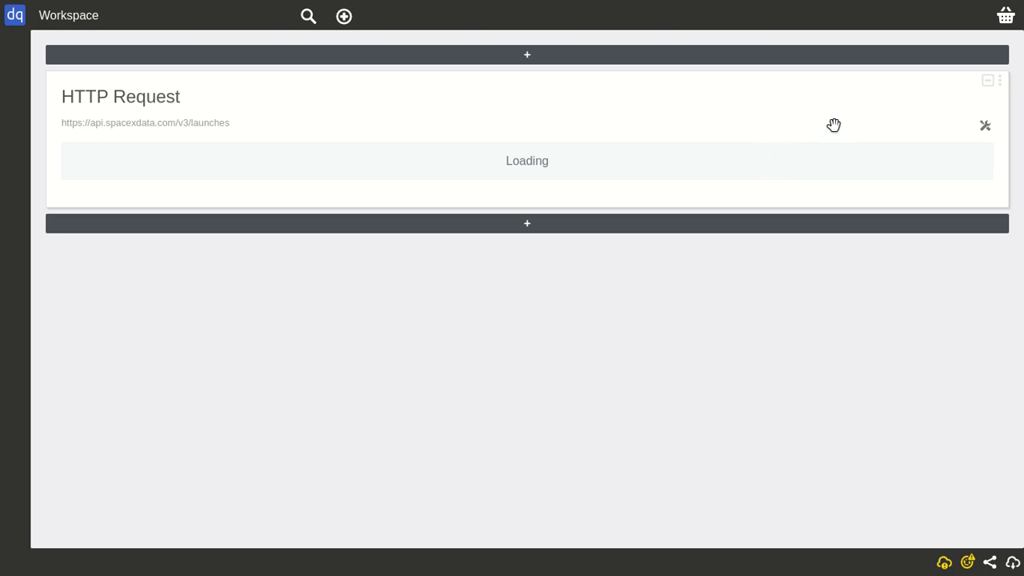
{"action": "scroll", "coordinate": [610, 248], "scroll_direction": "down", "scroll_amount": 7}
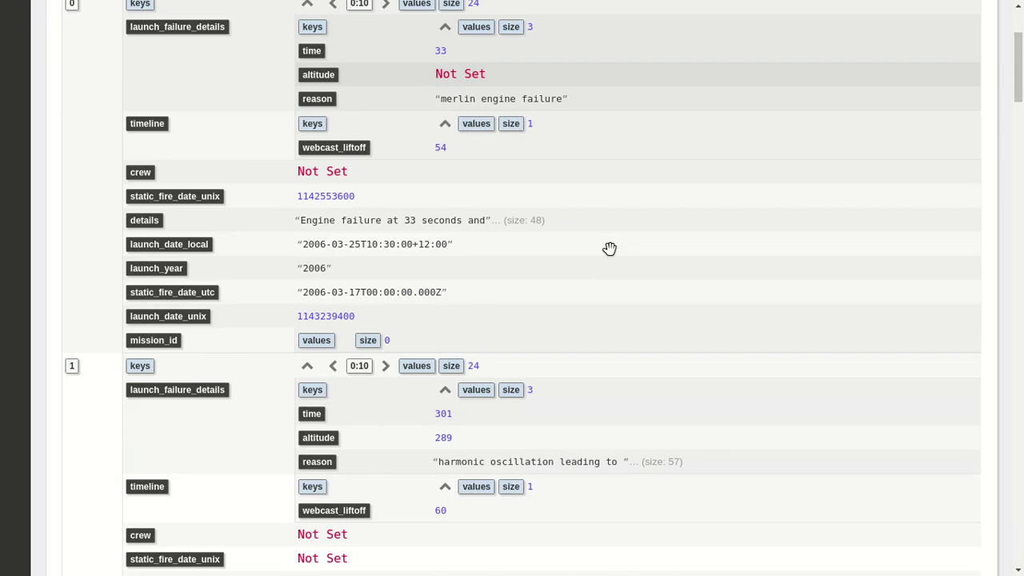
{"action": "scroll", "coordinate": [610, 249], "scroll_direction": "up", "scroll_amount": 7}
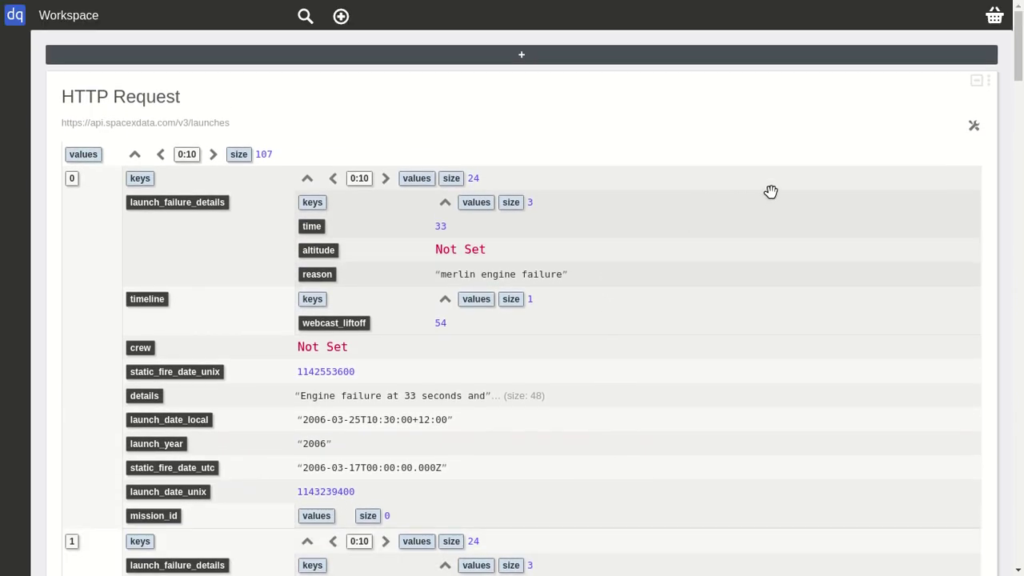
- Collect the launch_year and rocket → rocket_type fields into the basket
{"action": "left_click", "coordinate": [992, 20]}
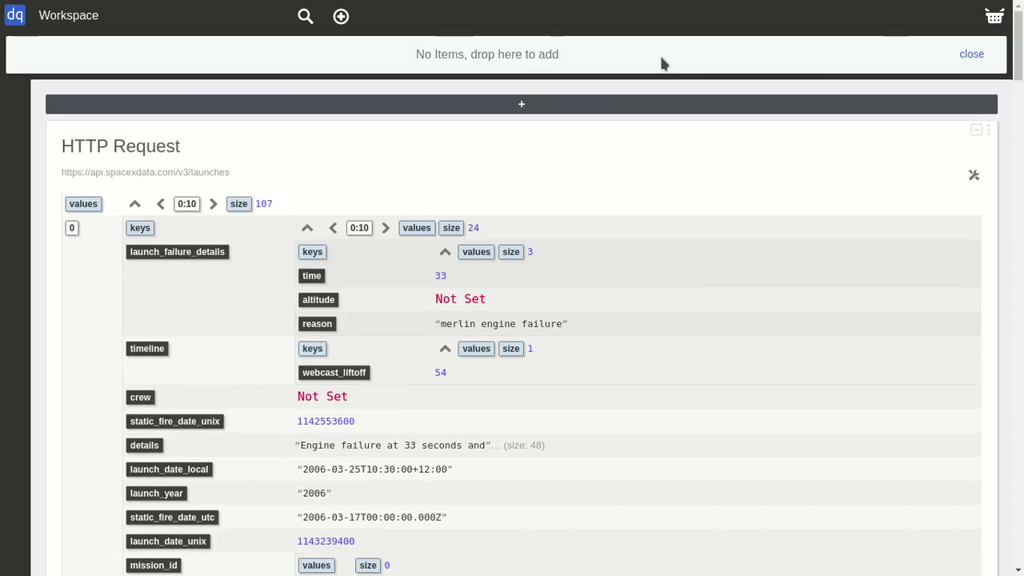
{"action": "scroll", "coordinate": [461, 279], "scroll_direction": "down", "scroll_amount": 1}
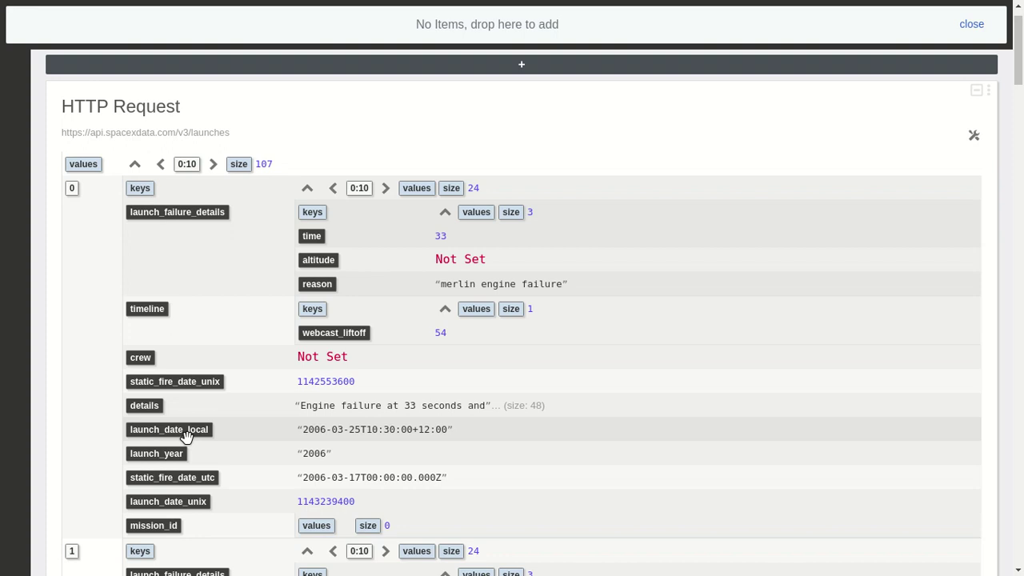
{"action": "left_click_drag", "start_coordinate": [170, 455], "coordinate": [210, 37]}
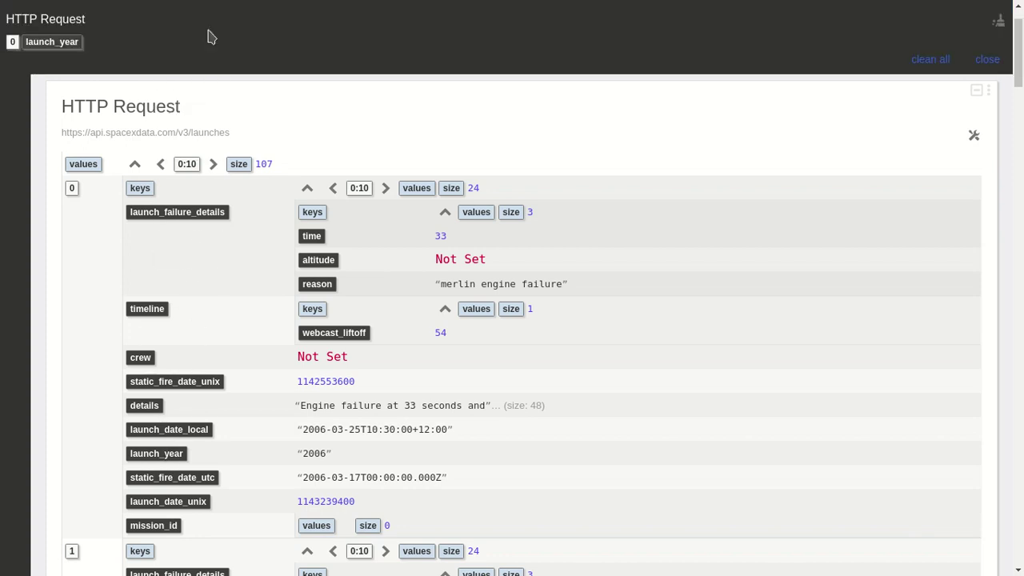
{"action": "left_click", "coordinate": [385, 189]}
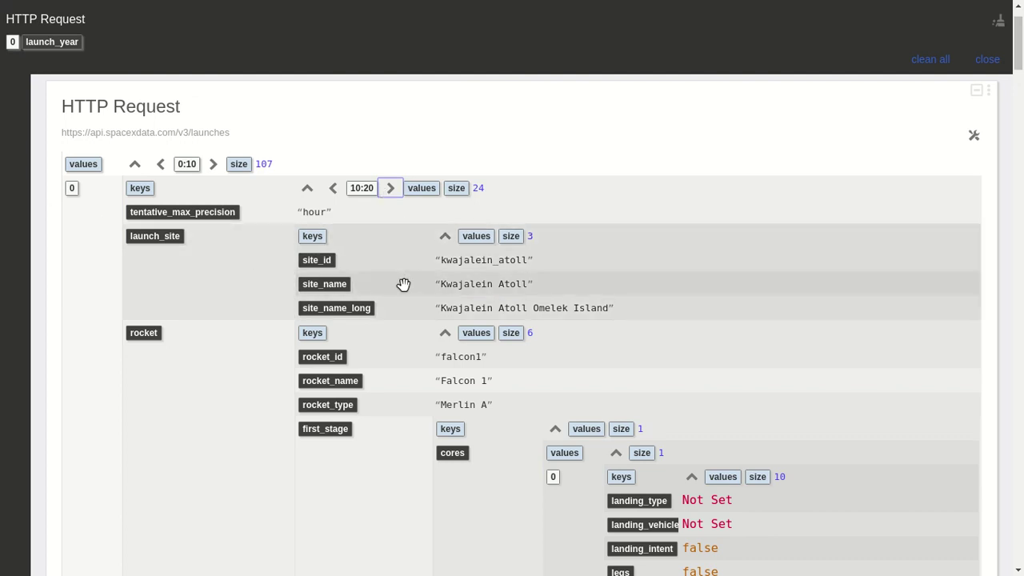
{"action": "scroll", "coordinate": [446, 248], "scroll_direction": "down", "scroll_amount": 1}
{"action": "scroll", "coordinate": [399, 298], "scroll_direction": "up", "scroll_amount": 2}
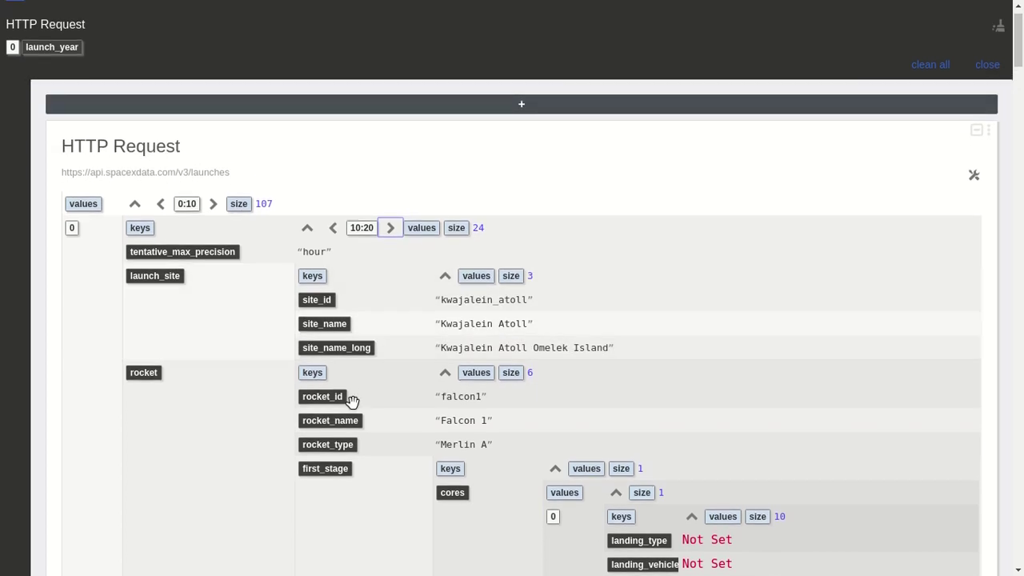
{"action": "left_click_drag", "start_coordinate": [347, 440], "coordinate": [227, 87]}
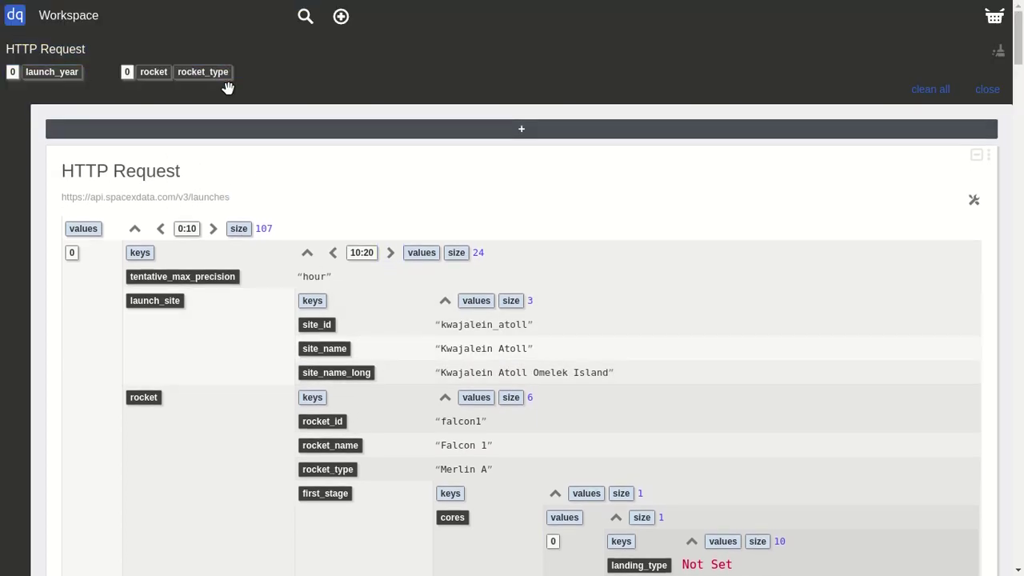
- Add an Aggregation cell that counts rocket_type values grouped by rocket_type
{"action": "left_click", "coordinate": [976, 155]}
{"action": "left_click", "coordinate": [645, 186]}
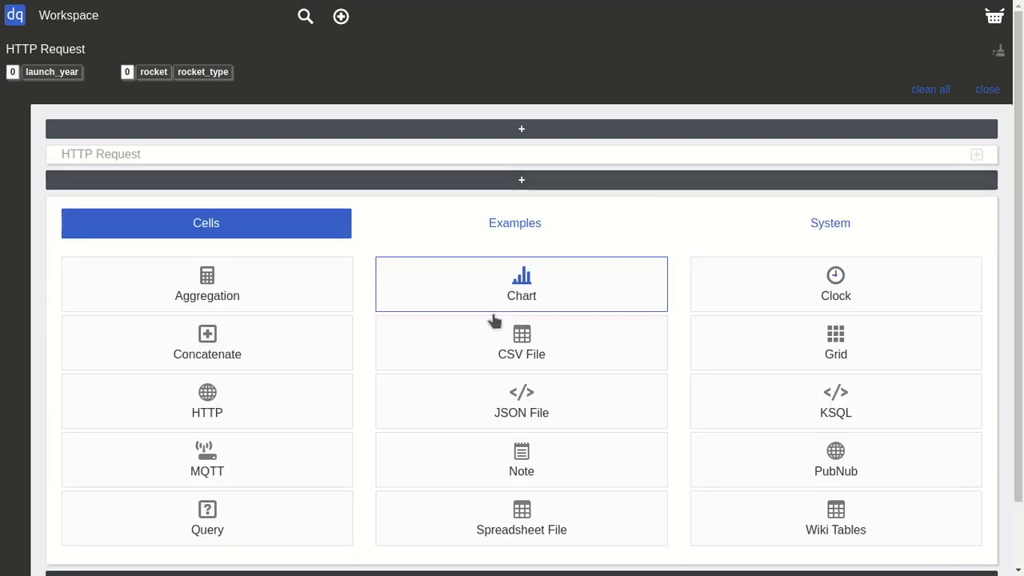
{"action": "left_click", "coordinate": [246, 291]}
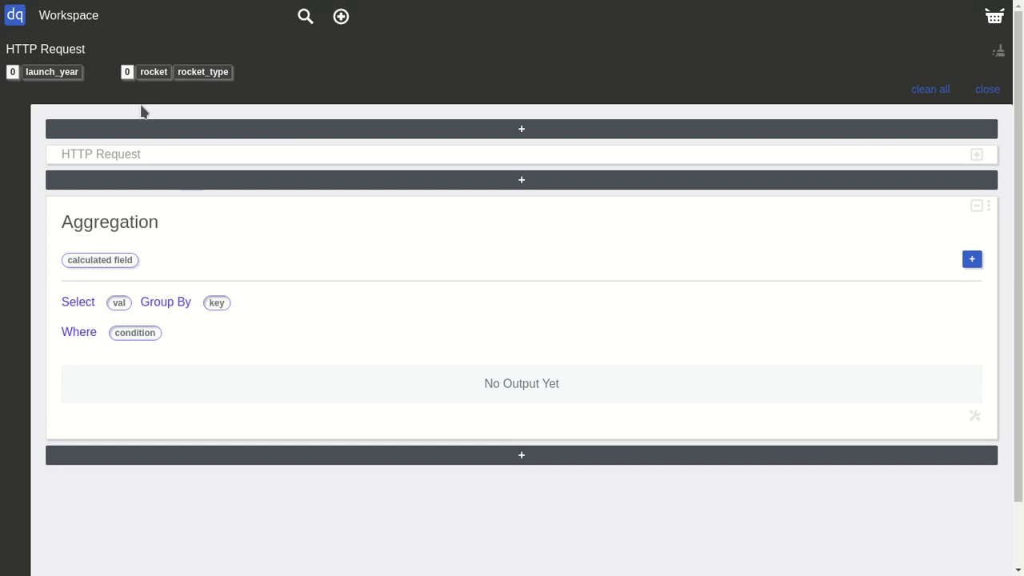
{"action": "left_click_drag", "start_coordinate": [195, 76], "coordinate": [124, 298]}
{"action": "left_click", "coordinate": [138, 342]}
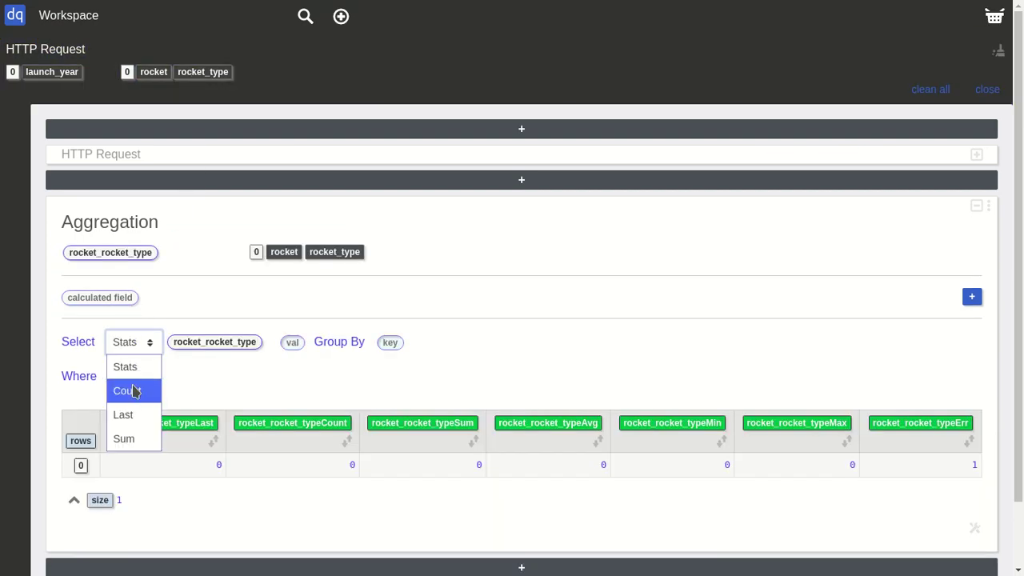
{"action": "left_click", "coordinate": [132, 390]}
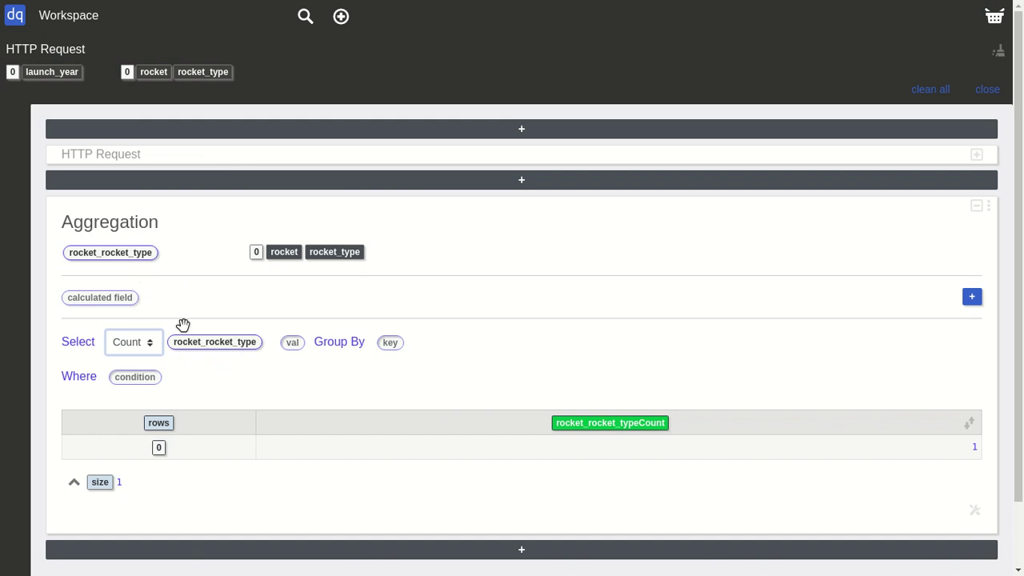
{"action": "left_click_drag", "start_coordinate": [192, 347], "coordinate": [388, 342]}
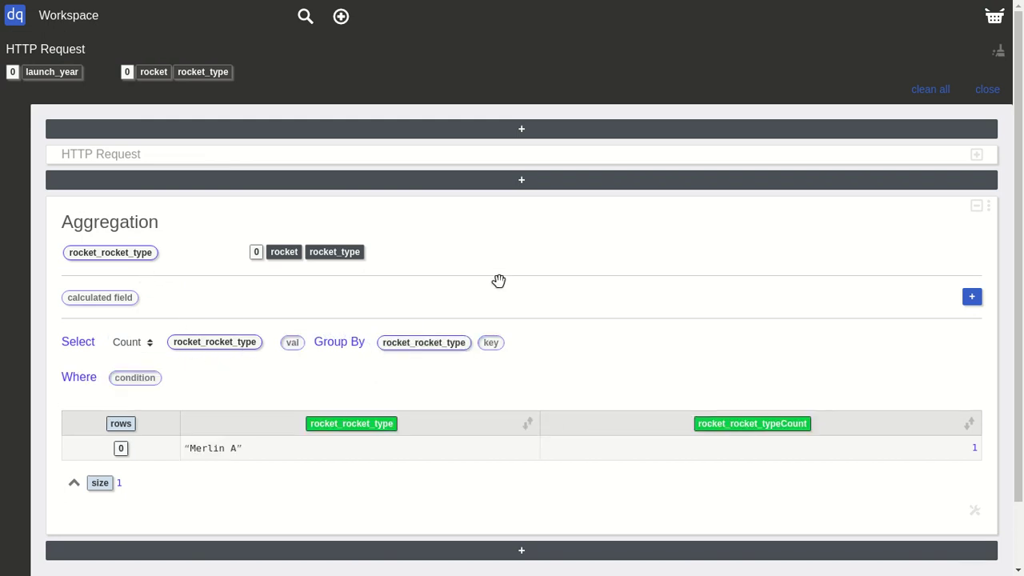
- Rename the grouped field to 'Rocket Type' and keep the aggregation function on Count
{"action": "left_click", "coordinate": [136, 254]}
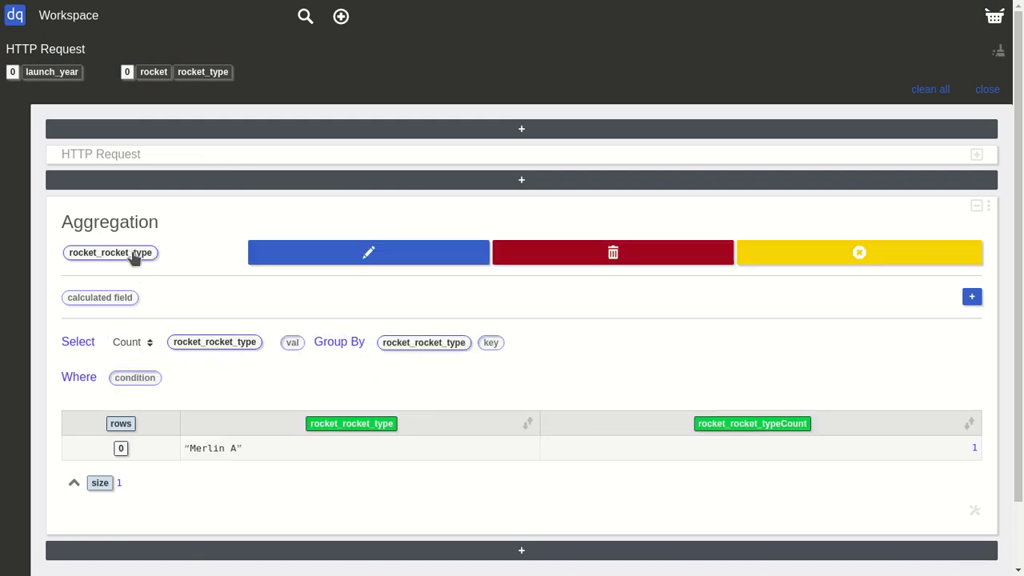
{"action": "left_click", "coordinate": [397, 255]}
{"action": "double_click", "coordinate": [398, 251]}
{"action": "type", "text": "Rocket Type"}
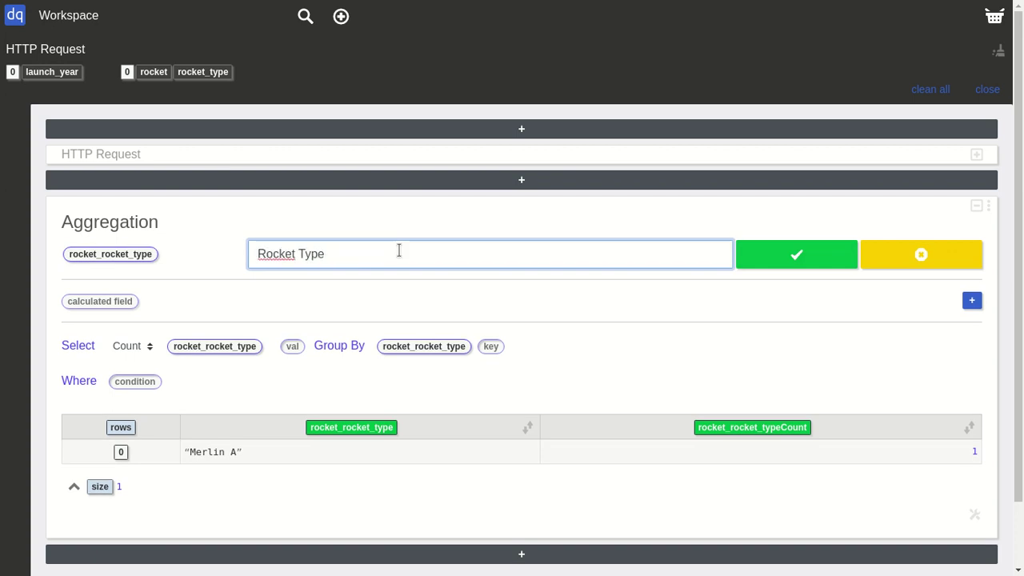
{"action": "key", "text": "Return"}
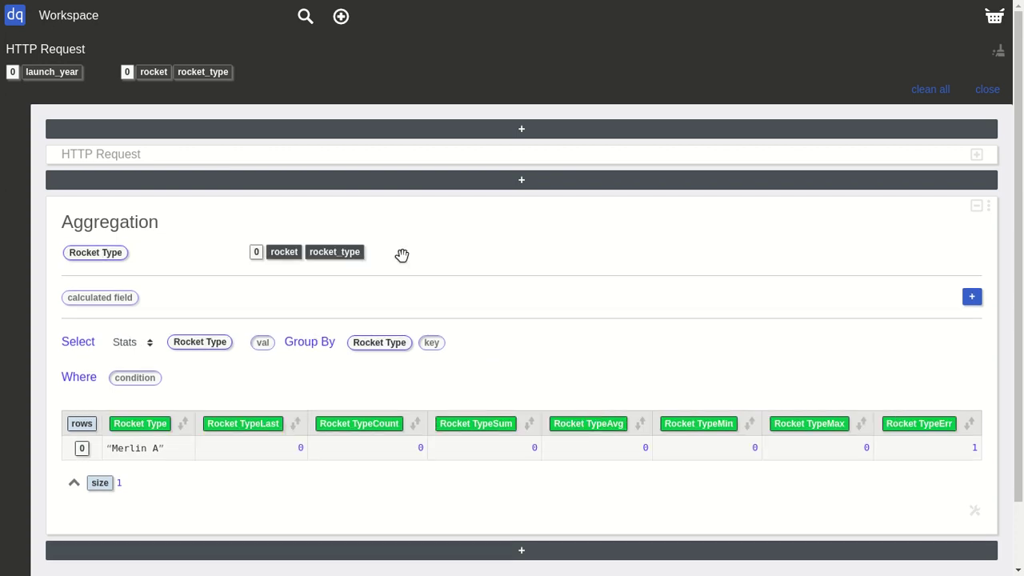
{"action": "left_click", "coordinate": [143, 342]}
{"action": "left_click", "coordinate": [132, 390]}
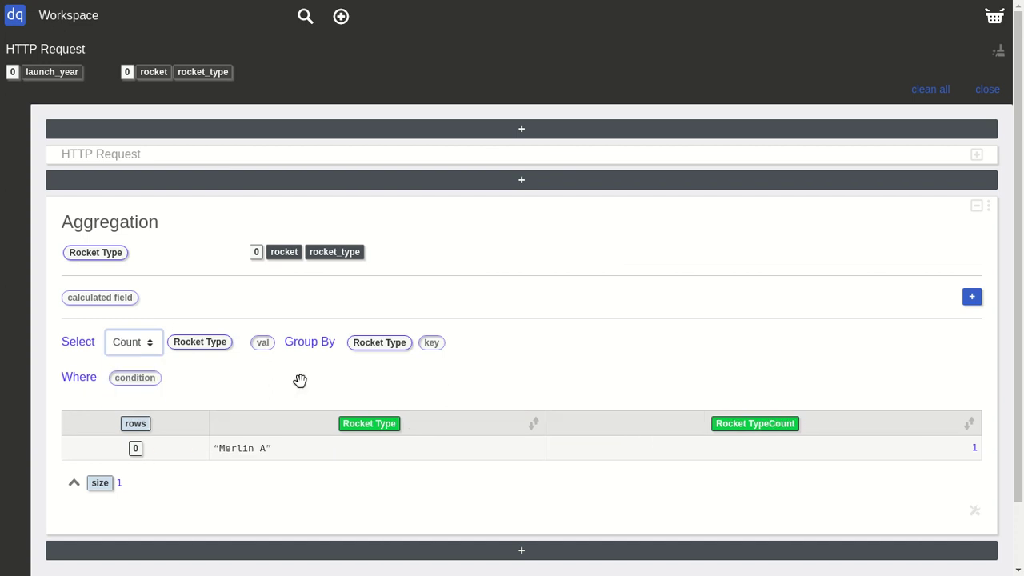
{"action": "scroll", "coordinate": [554, 336], "scroll_direction": "down", "scroll_amount": 2}
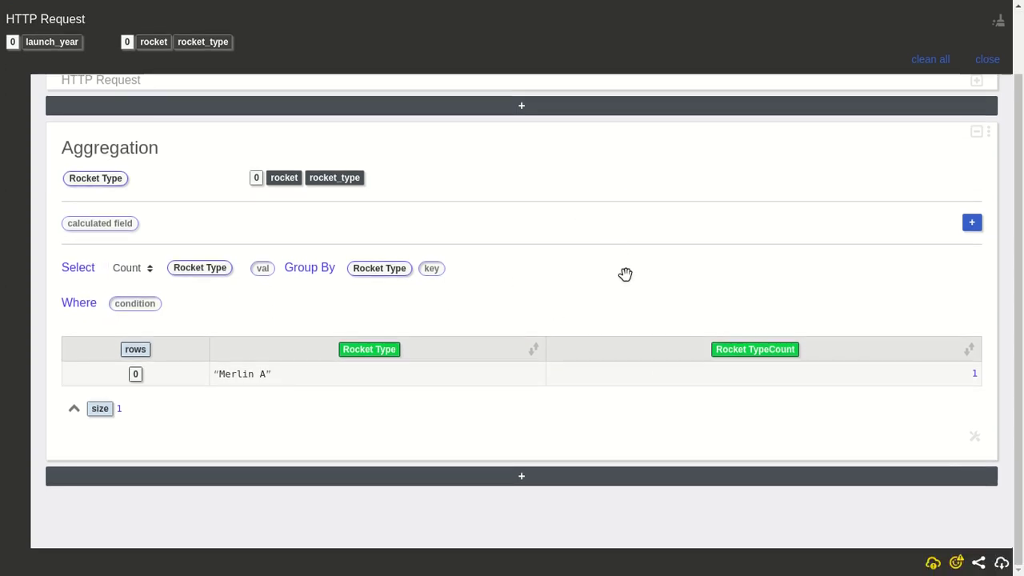
- Switch the rocket_type source to all launches instead of only the first
{"action": "left_click", "coordinate": [507, 475]}
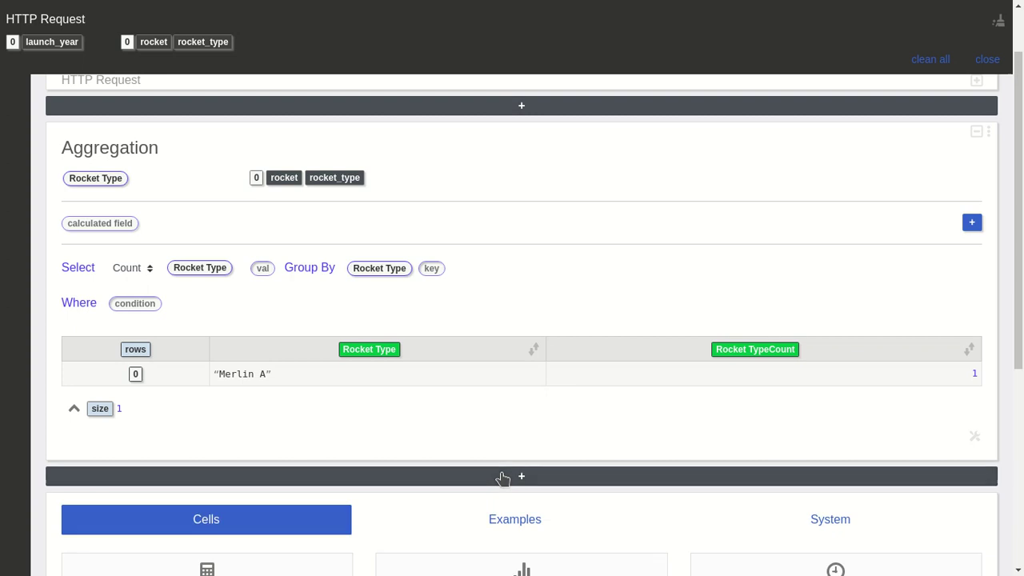
{"action": "left_click", "coordinate": [256, 179]}
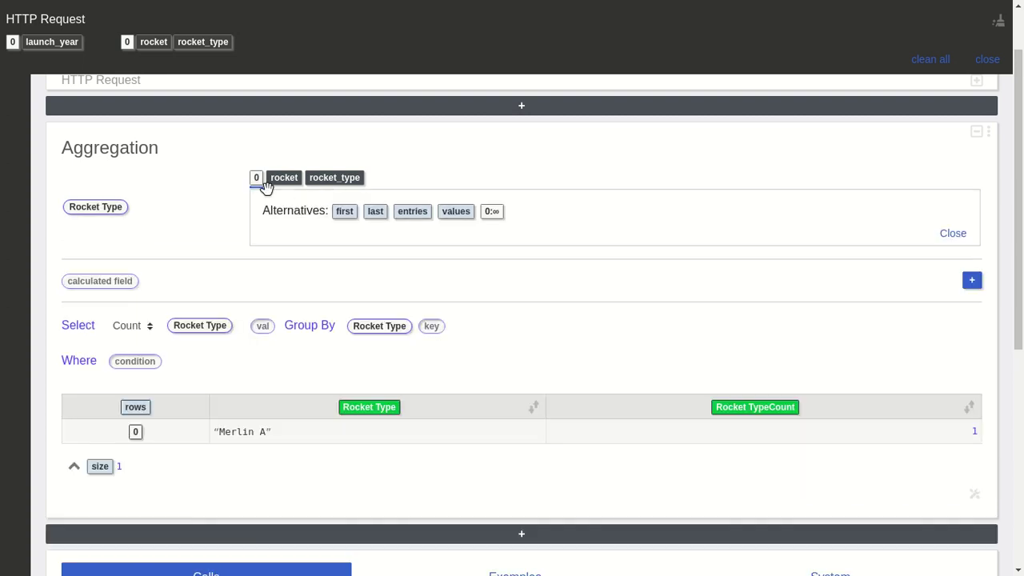
{"action": "left_click", "coordinate": [491, 211]}
{"action": "left_click", "coordinate": [585, 301]}
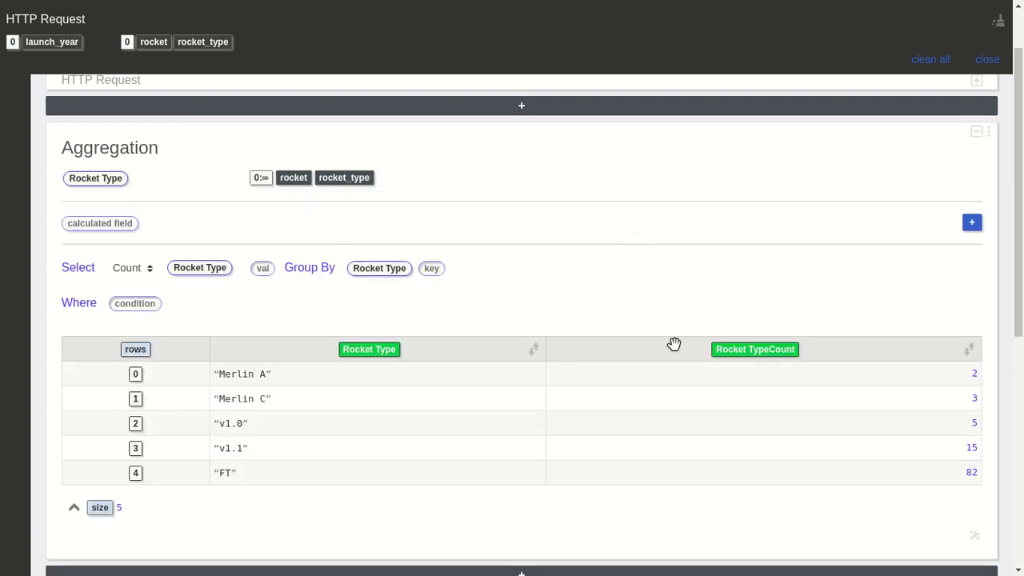
- Sort Rocket TypeCount ascending, from Merlin A 2 up to FT 82
{"action": "left_click", "coordinate": [969, 349]}
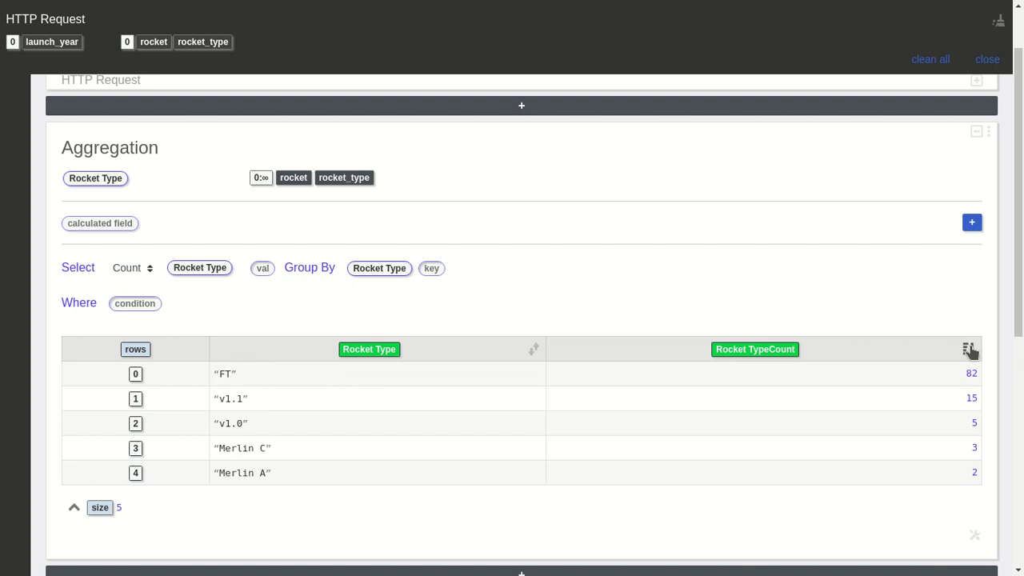
{"action": "left_click", "coordinate": [970, 352]}
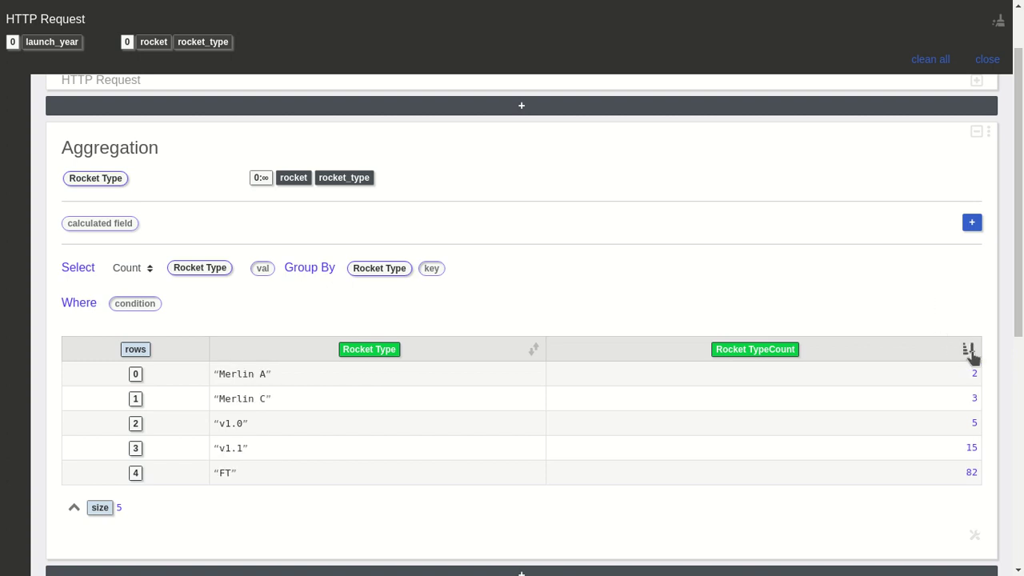
{"action": "scroll", "coordinate": [878, 297], "scroll_direction": "down", "scroll_amount": 2}
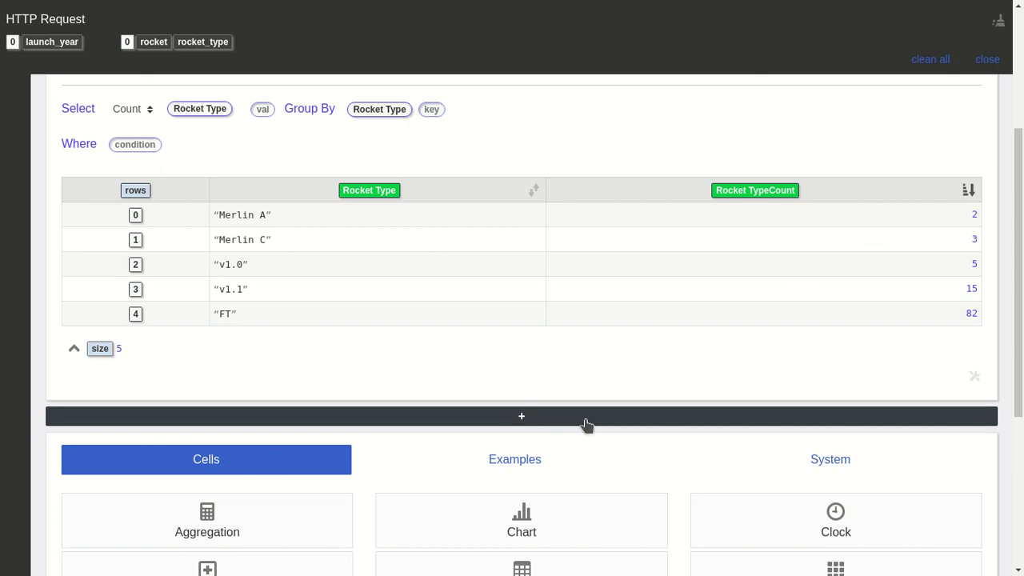
- Add a Chart cell plotting Rocket TypeCount as the value, broken down by Rocket Type
{"action": "scroll", "coordinate": [624, 329], "scroll_direction": "down", "scroll_amount": 3}
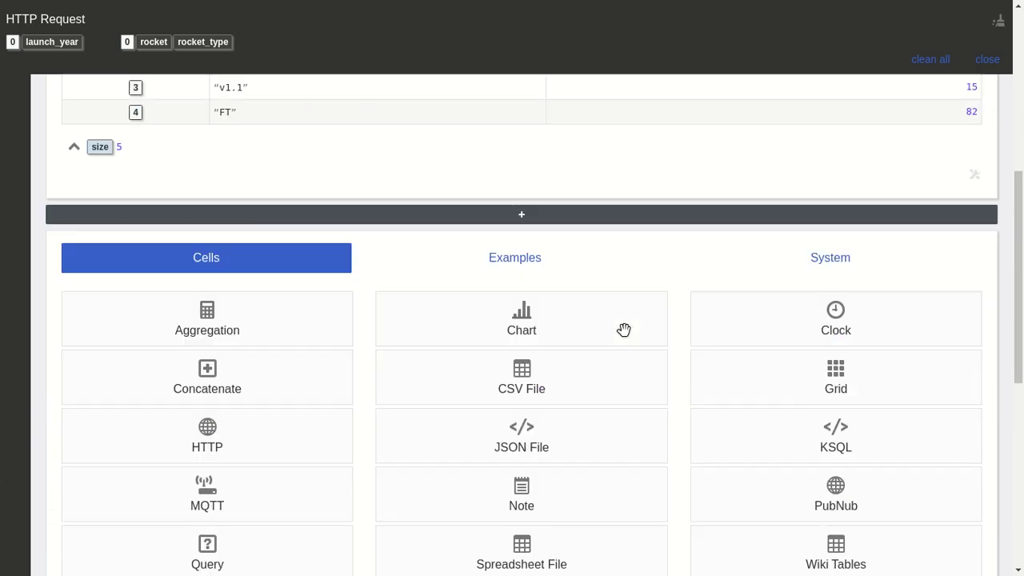
{"action": "left_click", "coordinate": [552, 263]}
{"action": "scroll", "coordinate": [405, 226], "scroll_direction": "up", "scroll_amount": 2}
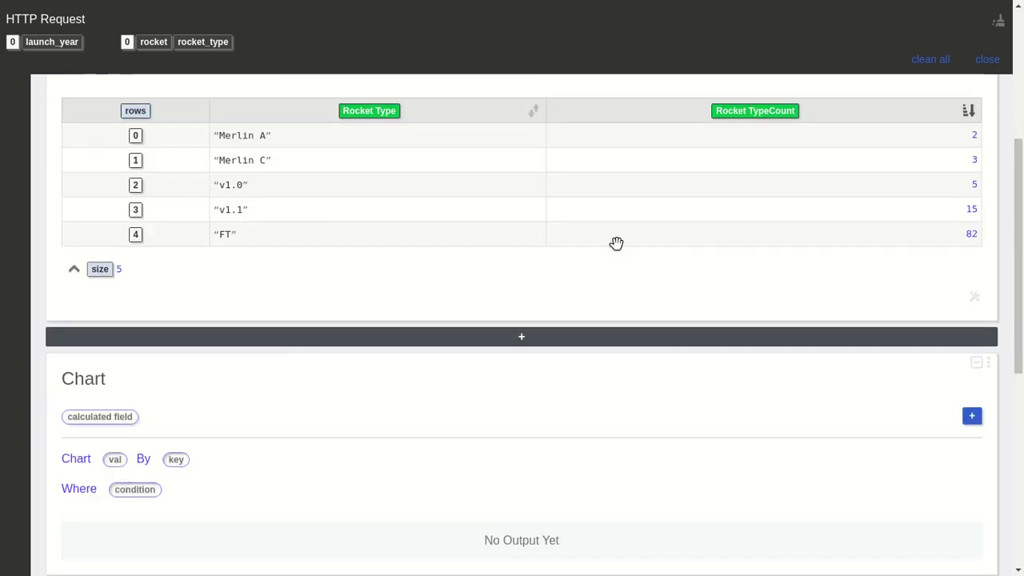
{"action": "left_click_drag", "start_coordinate": [730, 112], "coordinate": [115, 459]}
{"action": "left_click_drag", "start_coordinate": [375, 113], "coordinate": [284, 496]}
{"action": "scroll", "coordinate": [578, 352], "scroll_direction": "down", "scroll_amount": 6}
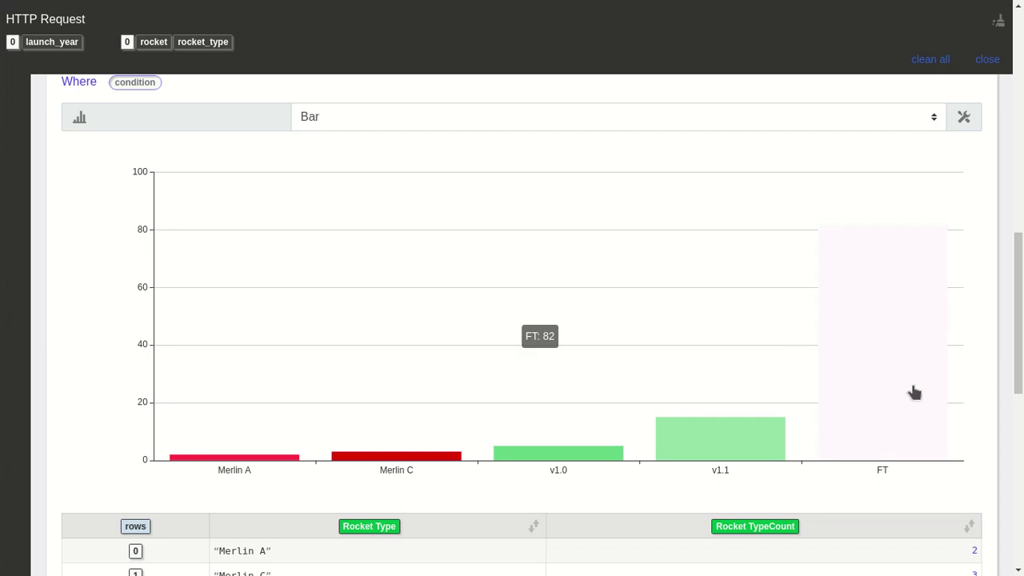
- Colour all the chart's bars one blue picked from the palette
{"action": "left_click", "coordinate": [962, 116]}
{"action": "left_click", "coordinate": [549, 171]}
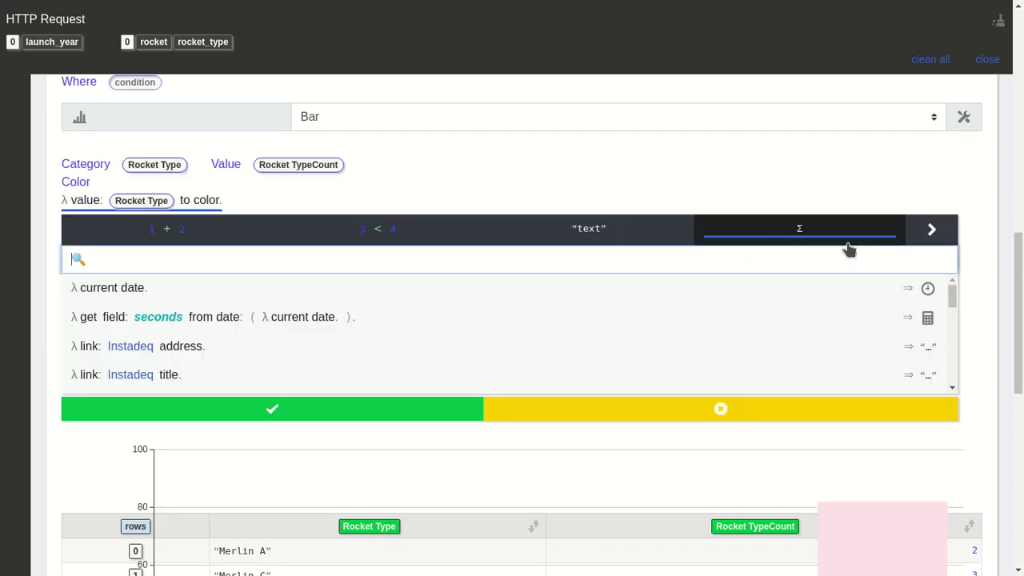
{"action": "left_click", "coordinate": [908, 239]}
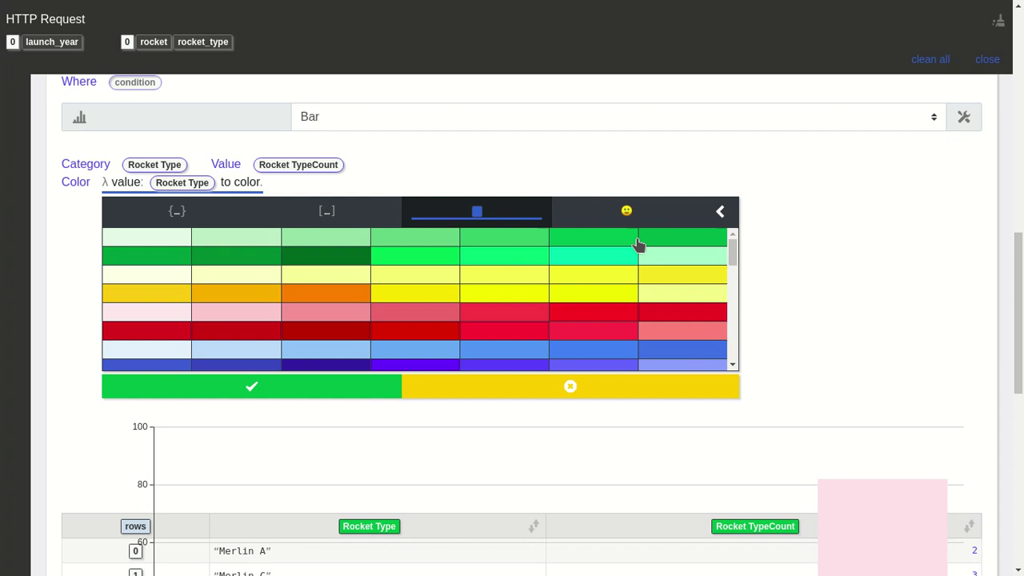
{"action": "scroll", "coordinate": [373, 322], "scroll_direction": "down", "scroll_amount": 4}
{"action": "scroll", "coordinate": [281, 284], "scroll_direction": "up", "scroll_amount": 2}
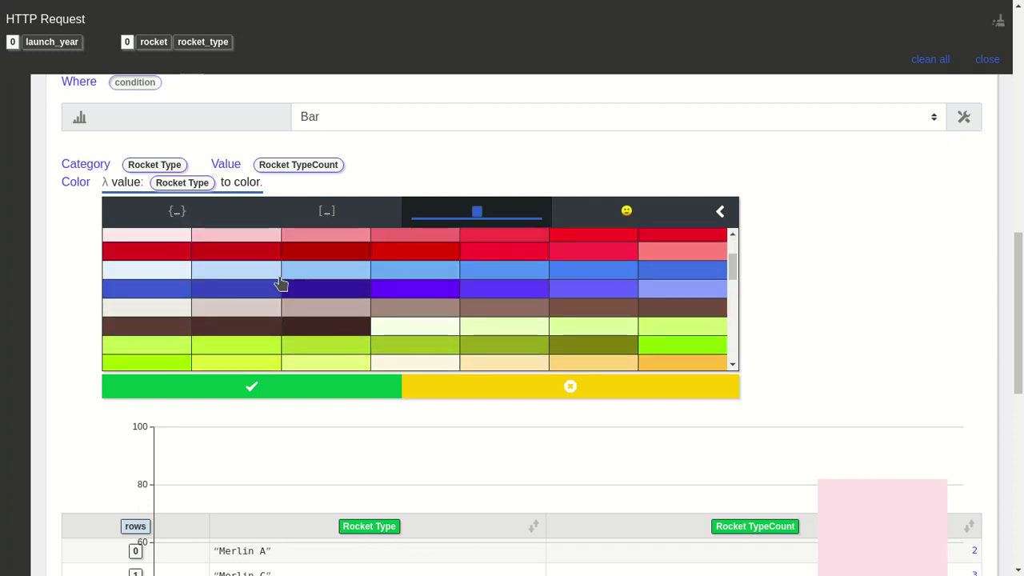
{"action": "left_click", "coordinate": [250, 293]}
{"action": "left_click", "coordinate": [310, 383]}
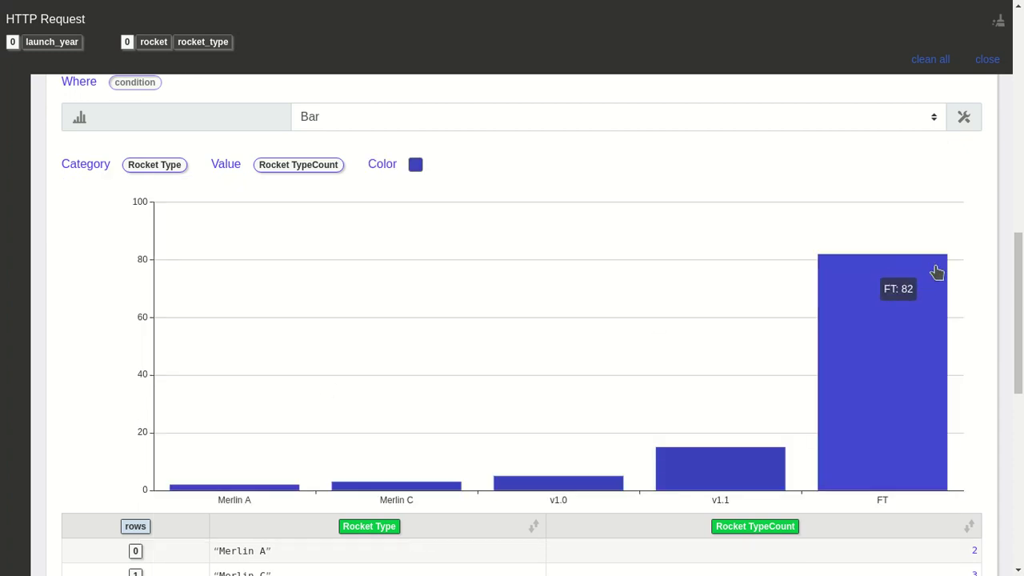
{"action": "scroll", "coordinate": [995, 268], "scroll_direction": "down", "scroll_amount": 2}
{"action": "scroll", "coordinate": [995, 270], "scroll_direction": "up", "scroll_amount": 6}
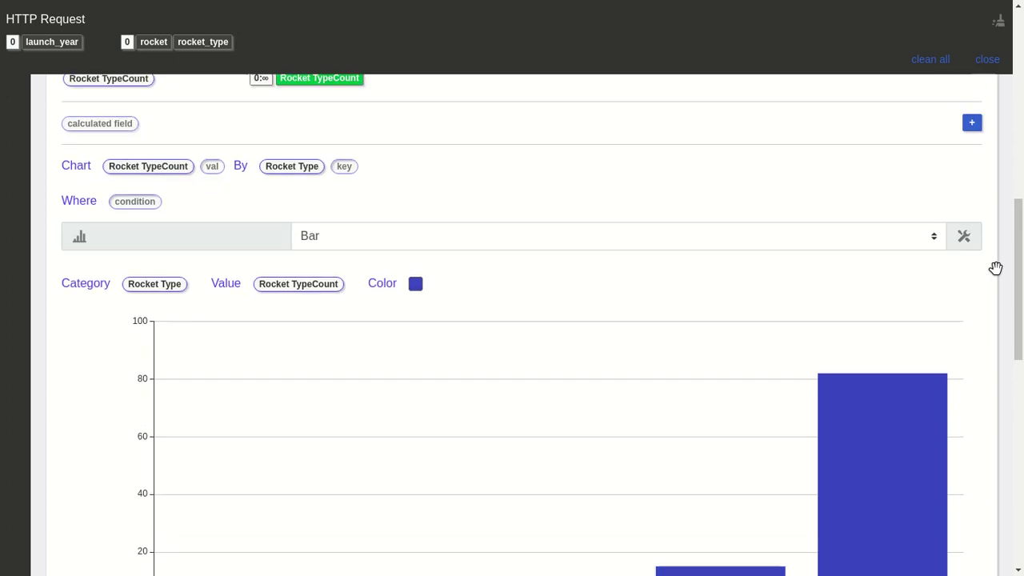
{"action": "scroll", "coordinate": [585, 282], "scroll_direction": "up", "scroll_amount": 2}
- Retitle the chart cell 'Rocket Type Count' and collapse it
{"action": "left_click", "coordinate": [82, 259]}
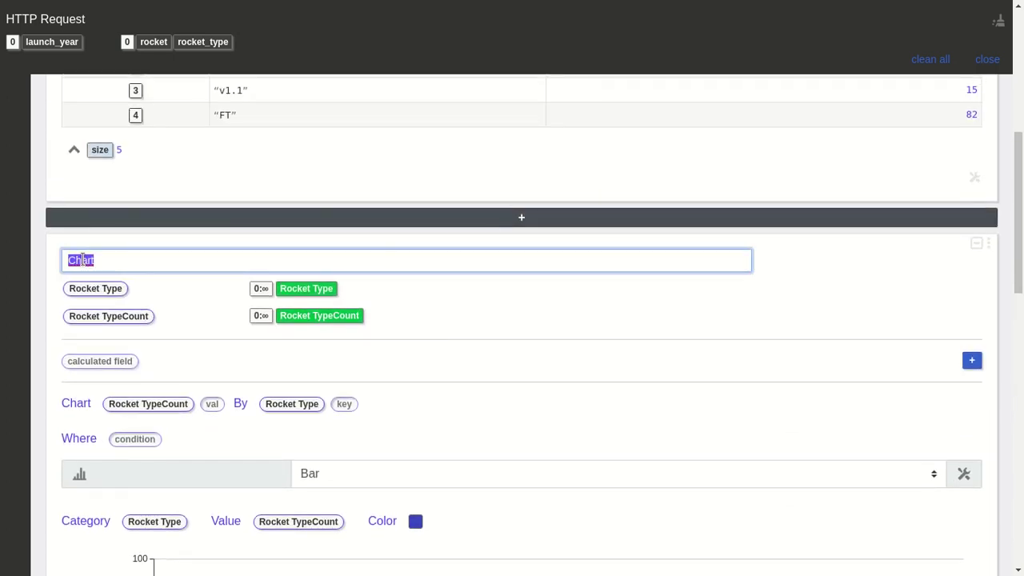
{"action": "type", "text": "Rocket Typ"}
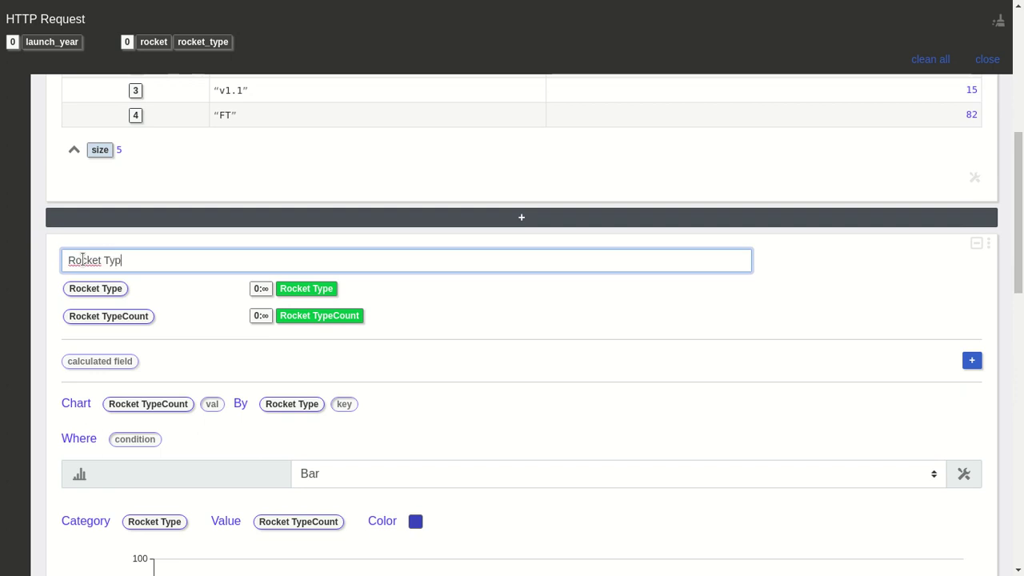
{"action": "type", "text": "e Count"}
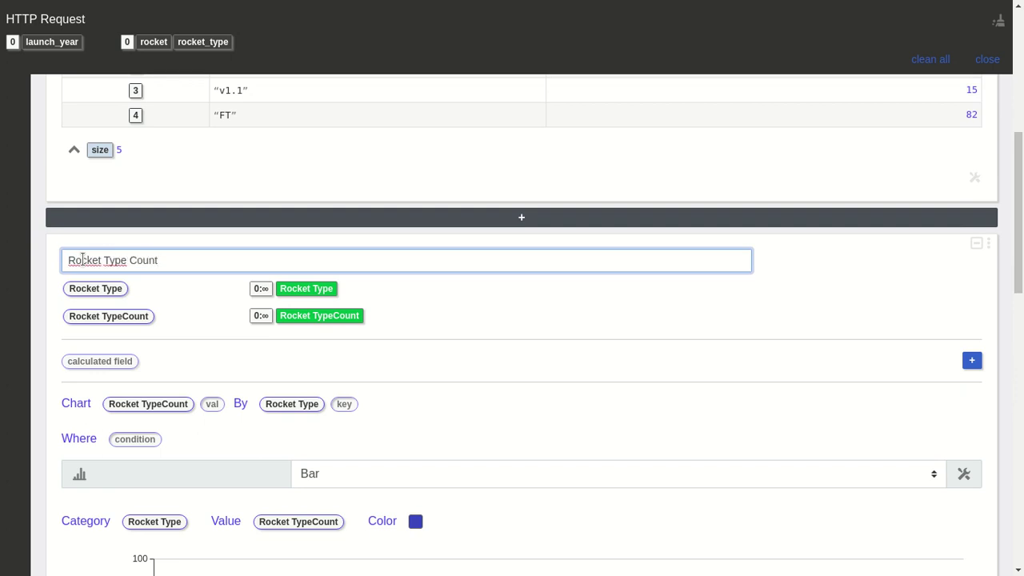
{"action": "key", "text": "Return"}
{"action": "left_click", "coordinate": [977, 244]}
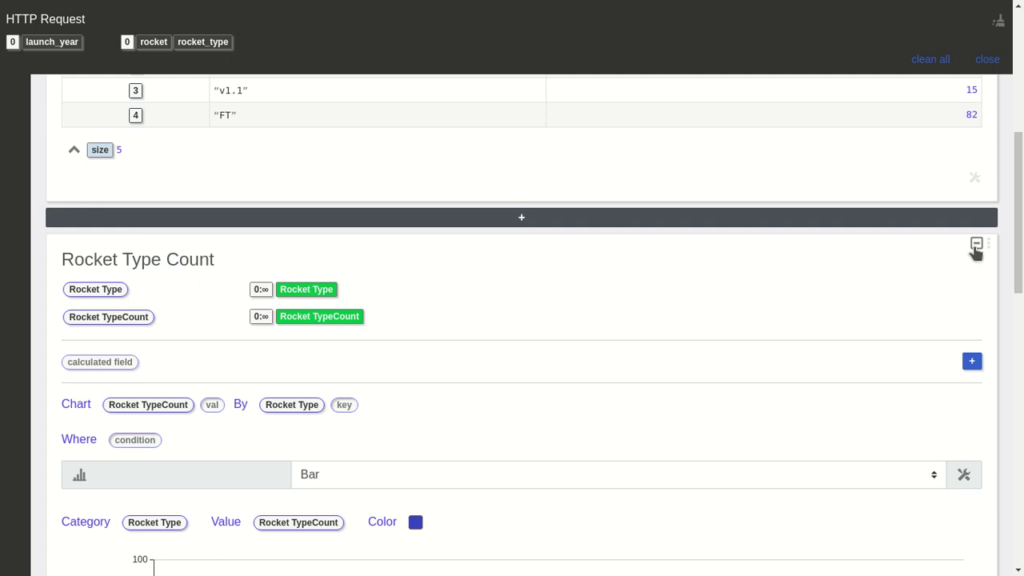
{"action": "scroll", "coordinate": [917, 264], "scroll_direction": "up", "scroll_amount": 2}
{"action": "scroll", "coordinate": [914, 260], "scroll_direction": "up", "scroll_amount": 2}
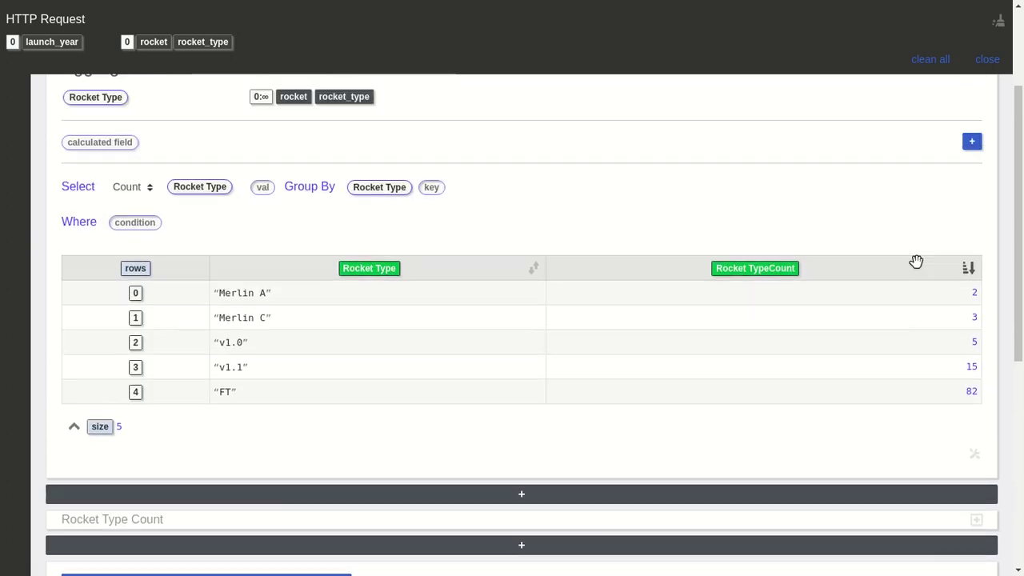
{"action": "scroll", "coordinate": [972, 171], "scroll_direction": "up", "scroll_amount": 2}
- Duplicate the Aggregation cell as Aggregation Copy
{"action": "left_click", "coordinate": [989, 172]}
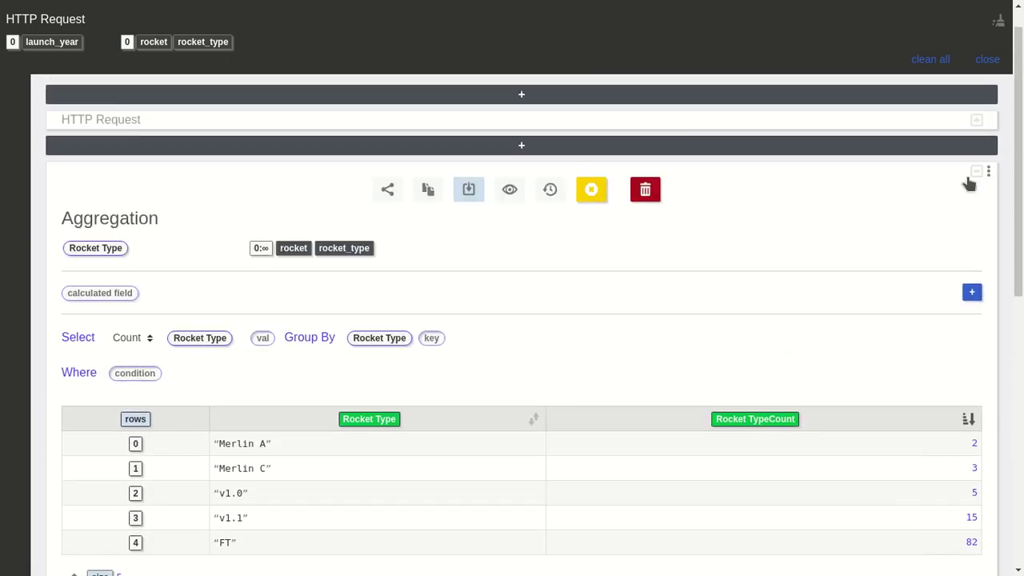
{"action": "left_click", "coordinate": [425, 188]}
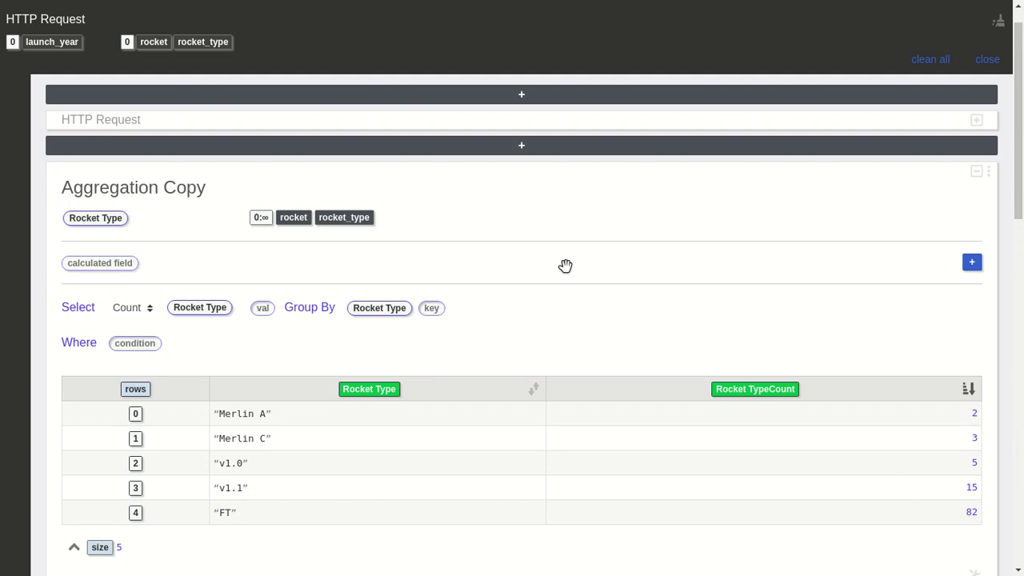
{"action": "scroll", "coordinate": [567, 265], "scroll_direction": "down", "scroll_amount": 1}
{"action": "scroll", "coordinate": [567, 264], "scroll_direction": "up", "scroll_amount": 1}
- Add launch_year to the copy's Group By using all launch values, giving 18 rows
{"action": "left_click_drag", "start_coordinate": [56, 44], "coordinate": [441, 316]}
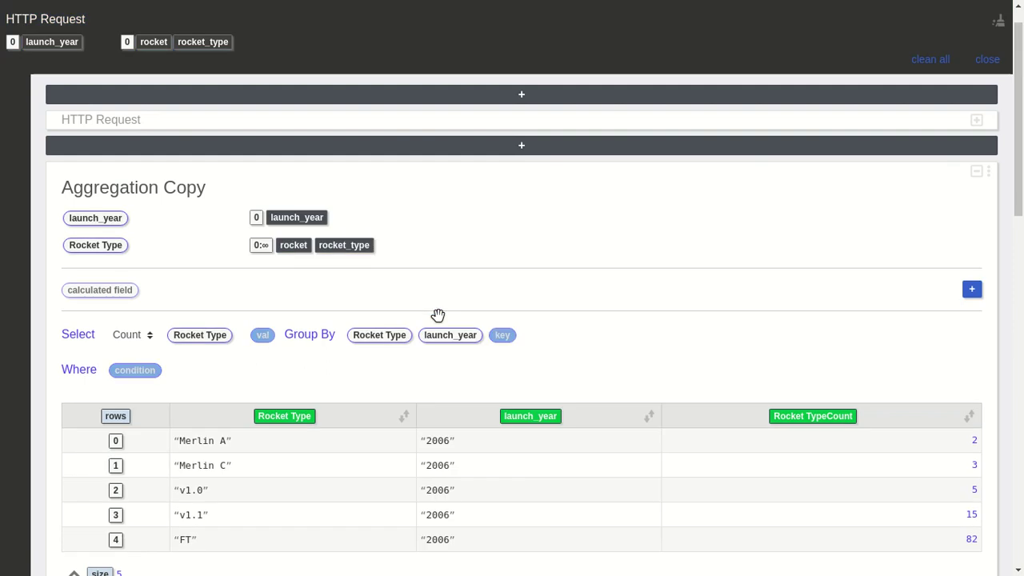
{"action": "left_click", "coordinate": [256, 218]}
{"action": "left_click", "coordinate": [491, 251]}
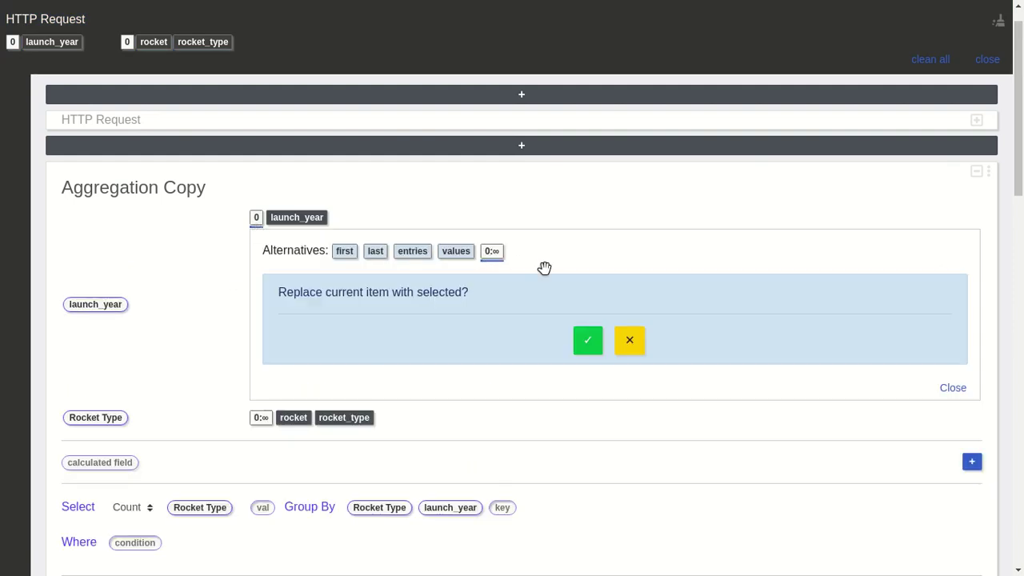
{"action": "left_click", "coordinate": [584, 339]}
{"action": "scroll", "coordinate": [804, 290], "scroll_direction": "down", "scroll_amount": 2}
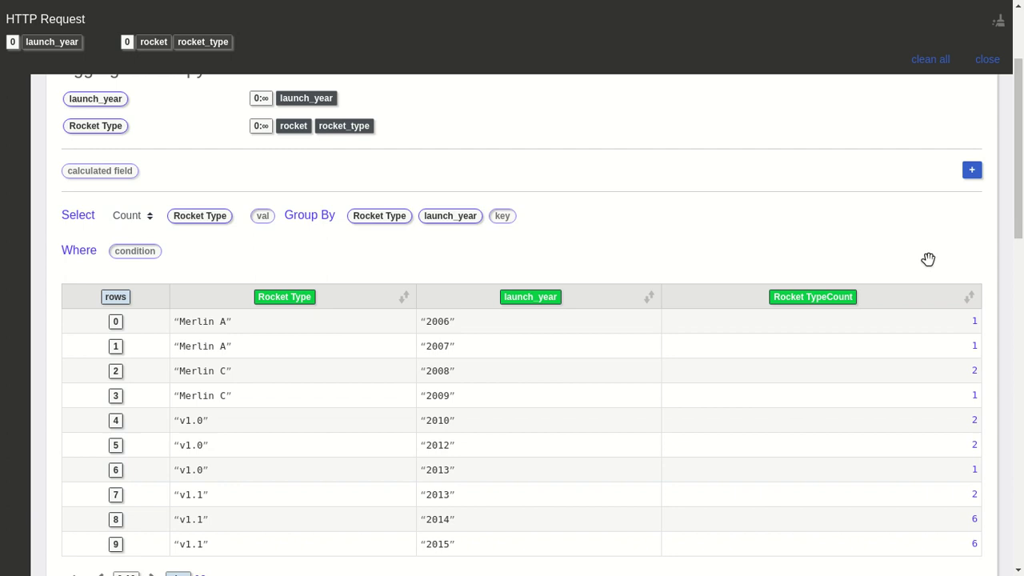
{"action": "scroll", "coordinate": [928, 259], "scroll_direction": "down", "scroll_amount": 1}
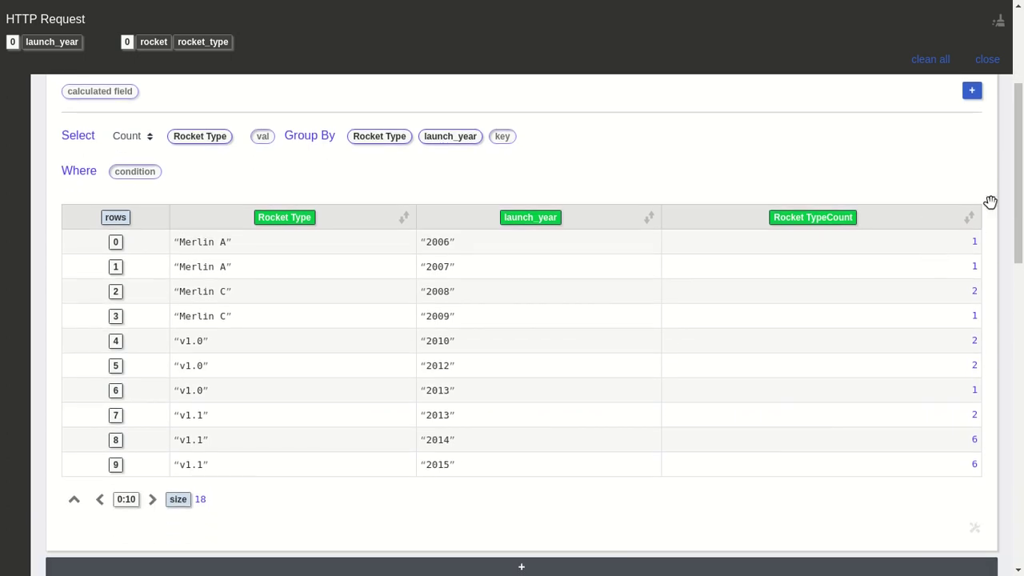
{"action": "scroll", "coordinate": [990, 201], "scroll_direction": "down", "scroll_amount": 4}
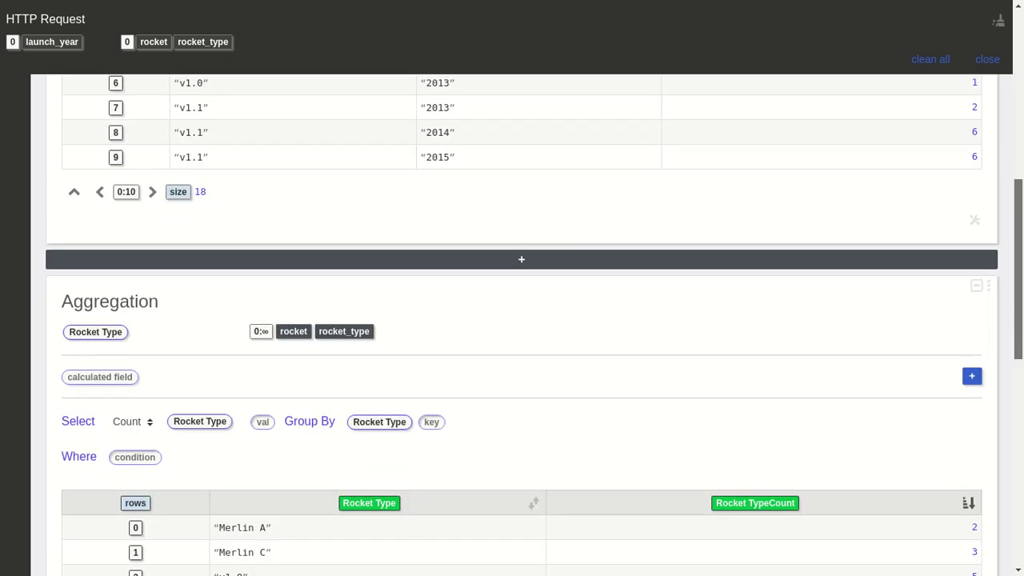
{"action": "scroll", "coordinate": [528, 325], "scroll_direction": "down", "scroll_amount": 7}
{"action": "scroll", "coordinate": [528, 325], "scroll_direction": "up", "scroll_amount": 7}
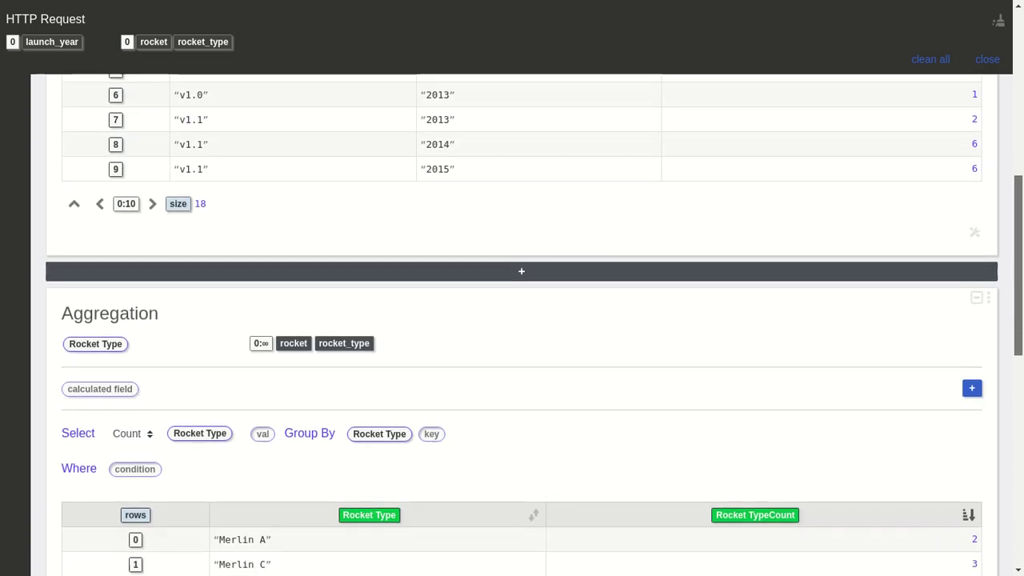
- Collapse the original Aggregation cell and add a new Chart cell below
{"action": "left_click", "coordinate": [977, 275]}
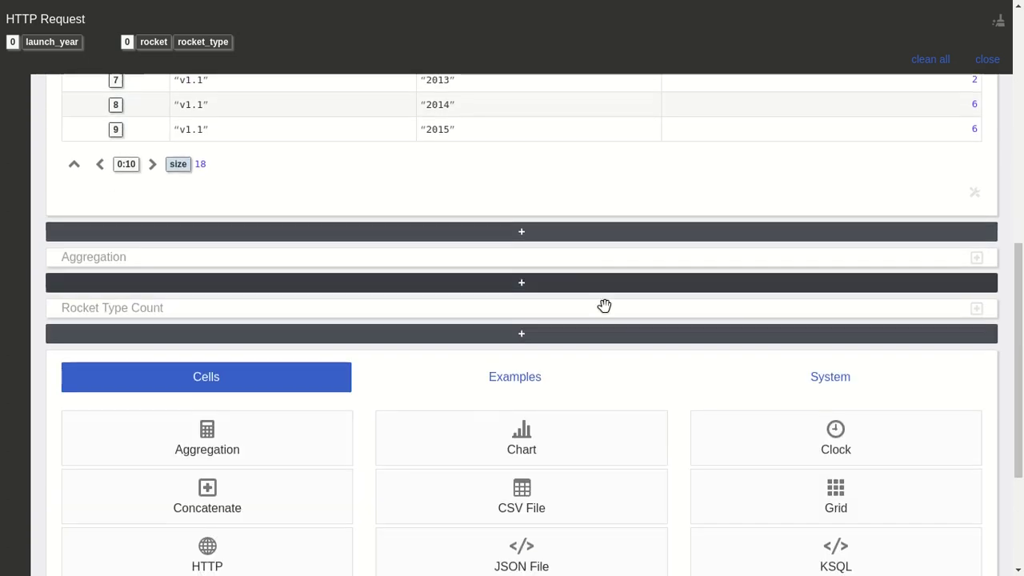
{"action": "scroll", "coordinate": [576, 312], "scroll_direction": "down", "scroll_amount": 1}
{"action": "left_click", "coordinate": [553, 315]}
- Hide the per-year table rows and feed Rocket TypeCount into the chart's val slot
{"action": "scroll", "coordinate": [344, 312], "scroll_direction": "up", "scroll_amount": 1}
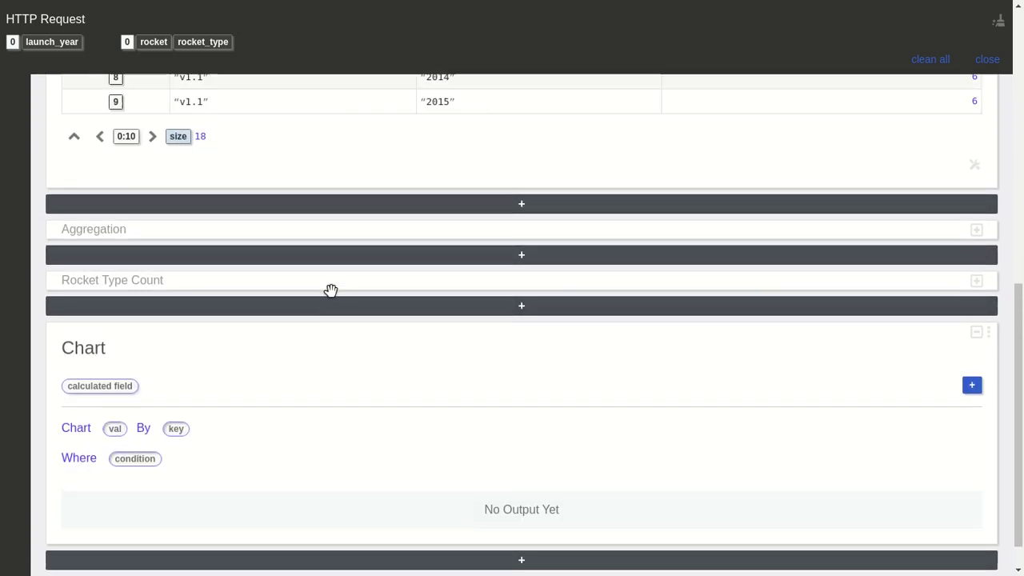
{"action": "scroll", "coordinate": [330, 289], "scroll_direction": "up", "scroll_amount": 2}
{"action": "left_click", "coordinate": [74, 297]}
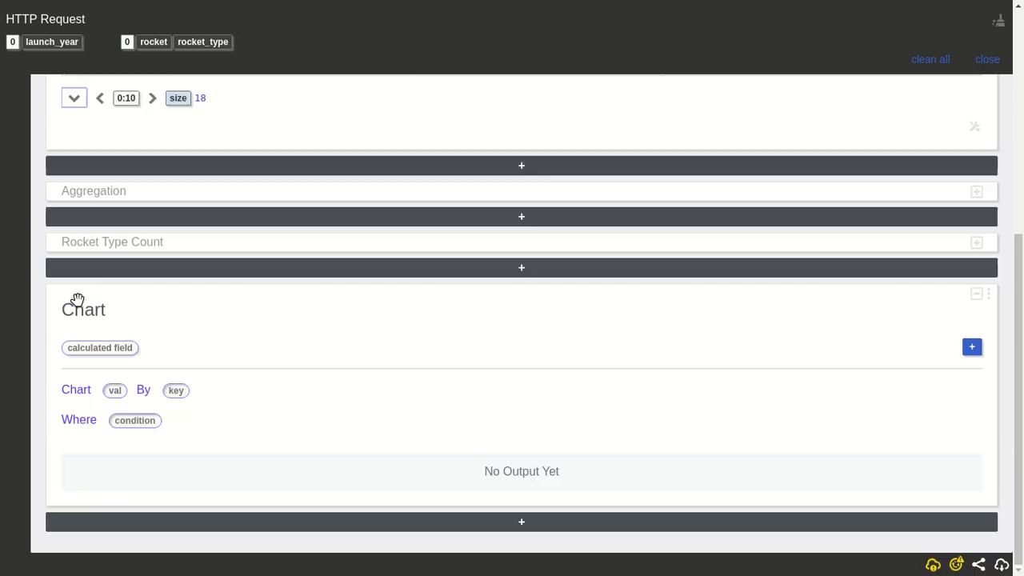
{"action": "scroll", "coordinate": [450, 297], "scroll_direction": "up", "scroll_amount": 3}
{"action": "scroll", "coordinate": [629, 318], "scroll_direction": "down", "scroll_amount": 2}
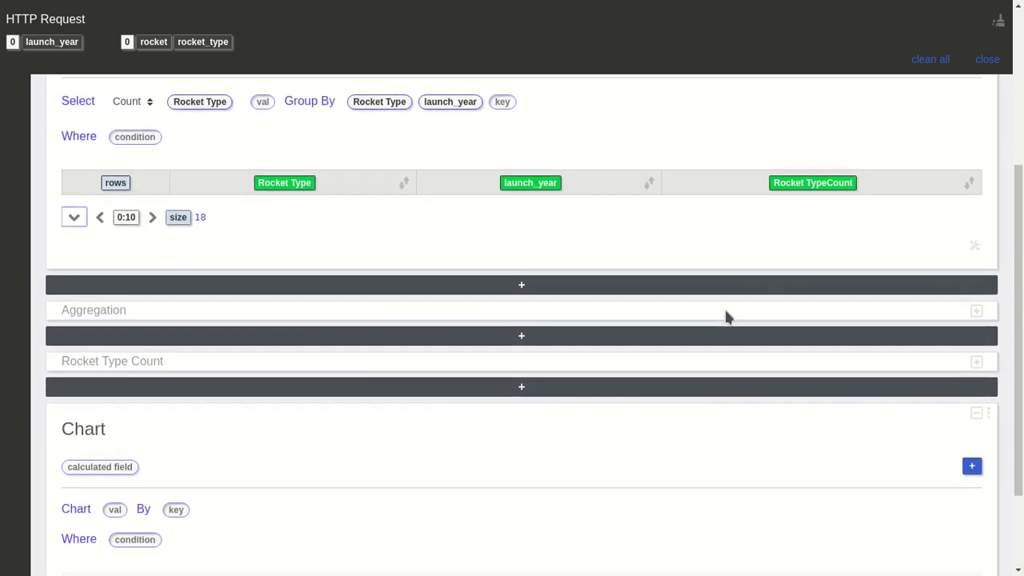
{"action": "scroll", "coordinate": [726, 317], "scroll_direction": "down", "scroll_amount": 1}
{"action": "left_click_drag", "start_coordinate": [805, 143], "coordinate": [116, 472]}
- Rename Aggregation Copy's launch_year field to 'Launch Year'
{"action": "scroll", "coordinate": [249, 382], "scroll_direction": "up", "scroll_amount": 4}
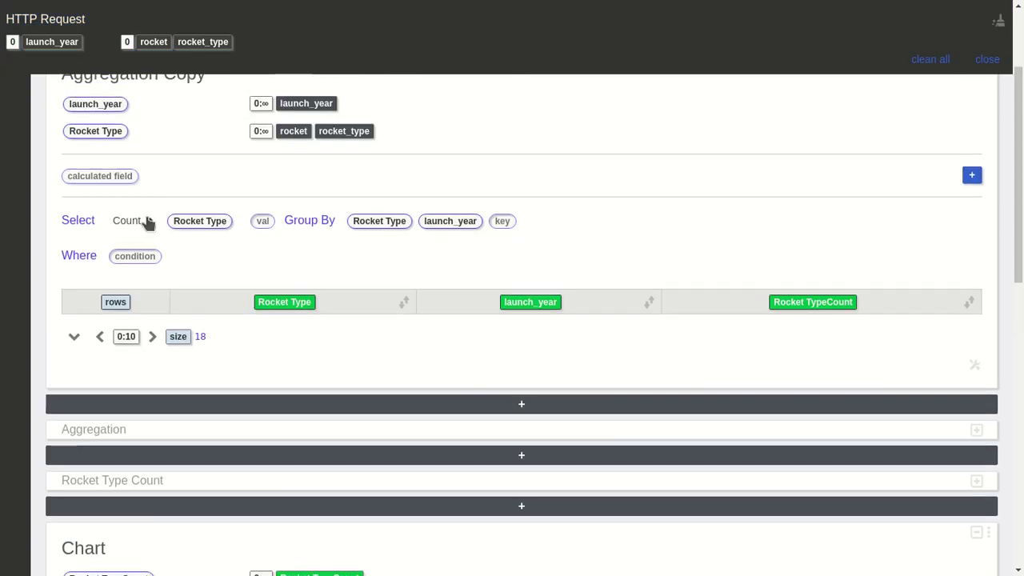
{"action": "scroll", "coordinate": [129, 208], "scroll_direction": "up", "scroll_amount": 1}
{"action": "left_click", "coordinate": [105, 185]}
{"action": "left_click", "coordinate": [313, 183]}
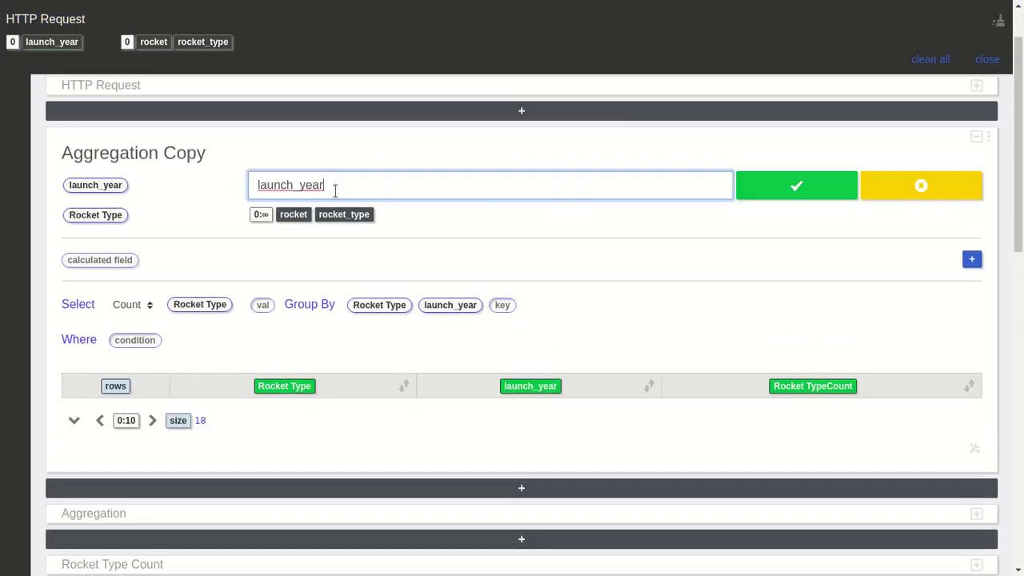
{"action": "key", "text": "ctrl+a"}
{"action": "type", "text": "Launch Year"}
{"action": "key", "text": "Return"}
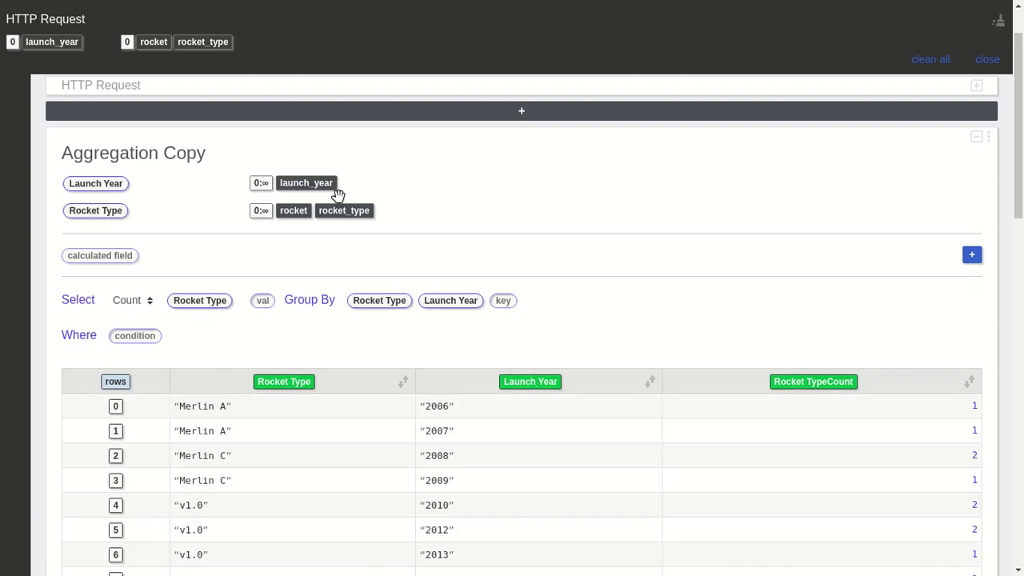
{"action": "scroll", "coordinate": [561, 260], "scroll_direction": "down", "scroll_amount": 2}
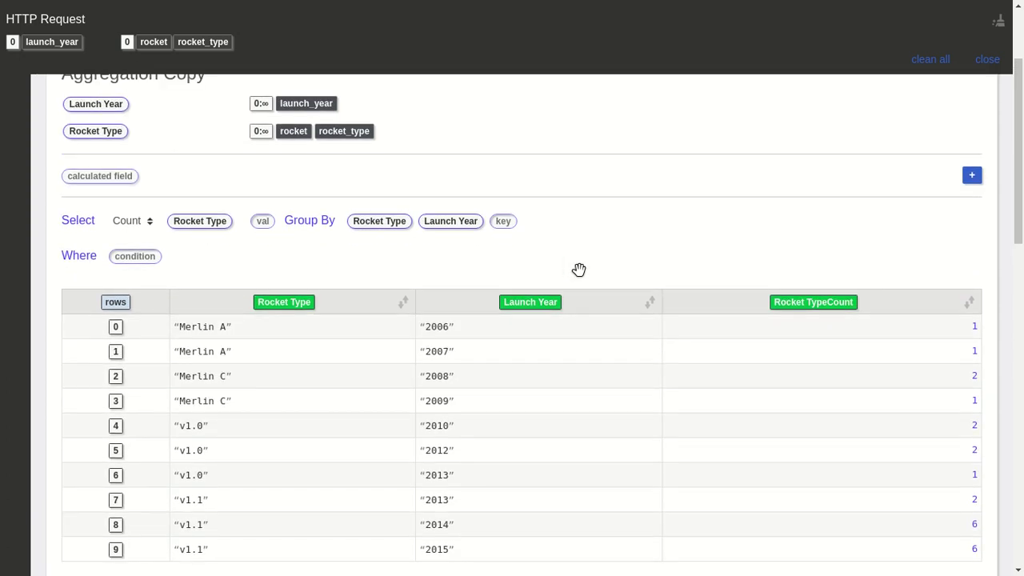
- Collect the Rocket Type and Launch Year column headers into the top field basket
{"action": "scroll", "coordinate": [579, 270], "scroll_direction": "down", "scroll_amount": 10}
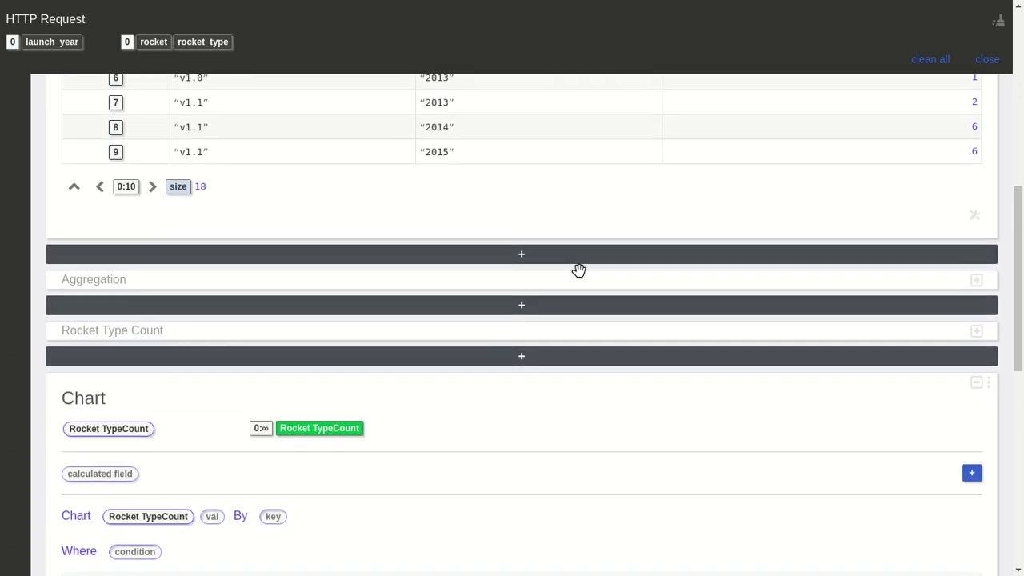
{"action": "scroll", "coordinate": [605, 346], "scroll_direction": "up", "scroll_amount": 7}
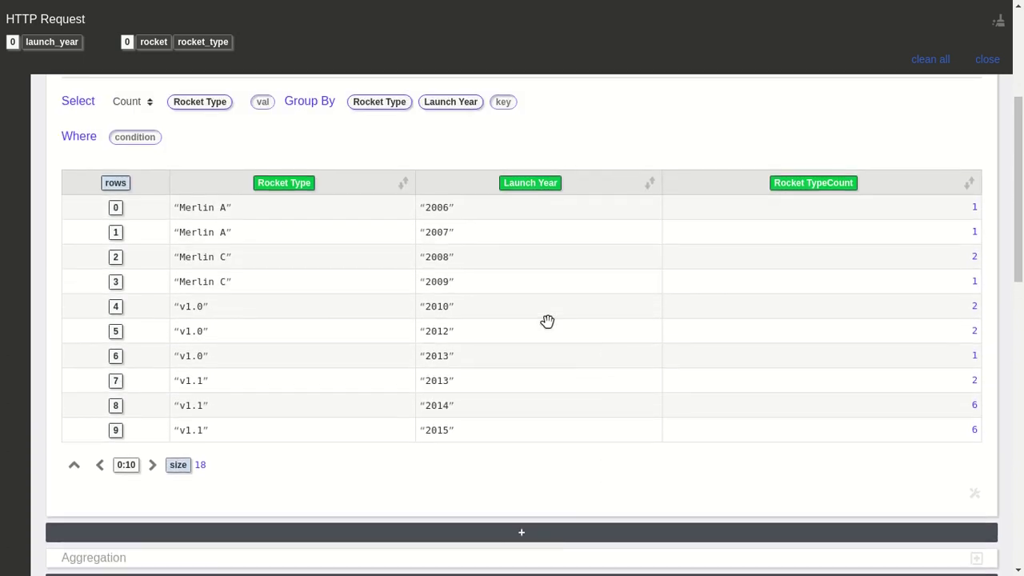
{"action": "left_click_drag", "start_coordinate": [291, 185], "coordinate": [344, 59]}
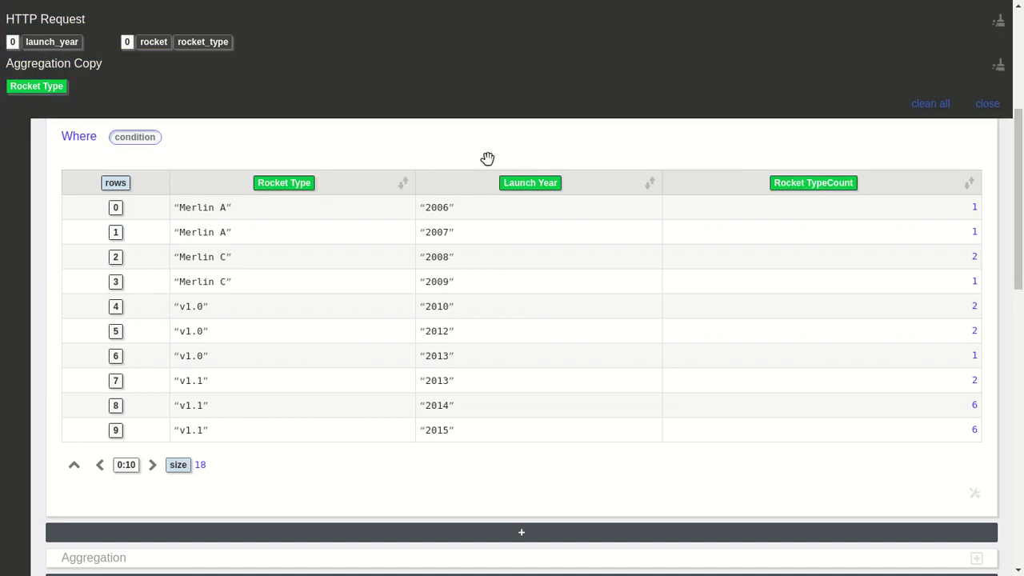
{"action": "left_click_drag", "start_coordinate": [536, 184], "coordinate": [484, 86]}
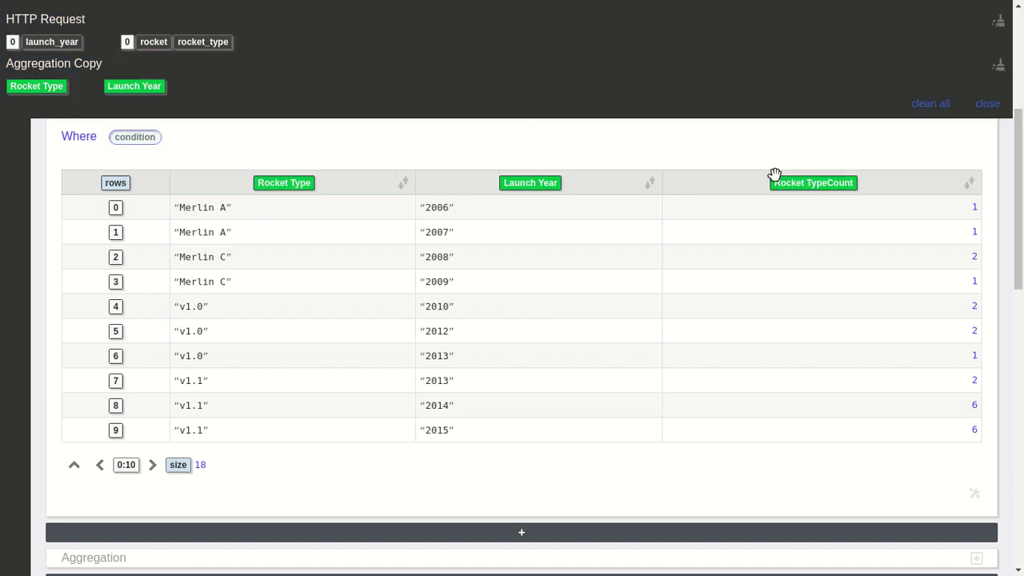
- Group the new chart by Rocket Type and Launch Year, giving grouped bars for 2006–2021
{"action": "scroll", "coordinate": [586, 237], "scroll_direction": "down", "scroll_amount": 7}
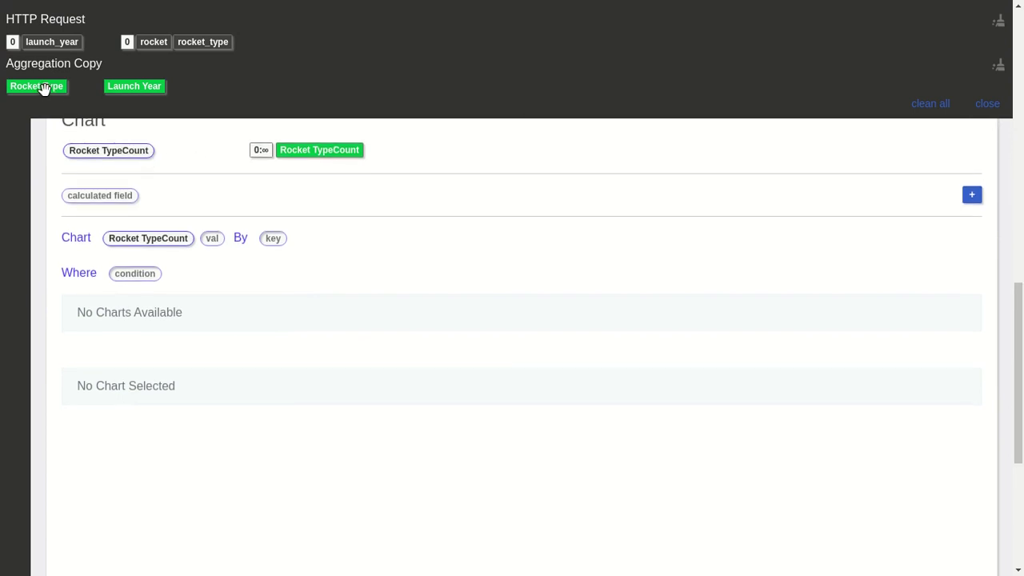
{"action": "left_click_drag", "start_coordinate": [44, 86], "coordinate": [272, 238]}
{"action": "left_click_drag", "start_coordinate": [129, 86], "coordinate": [344, 270]}
{"action": "scroll", "coordinate": [745, 284], "scroll_direction": "down", "scroll_amount": 3}
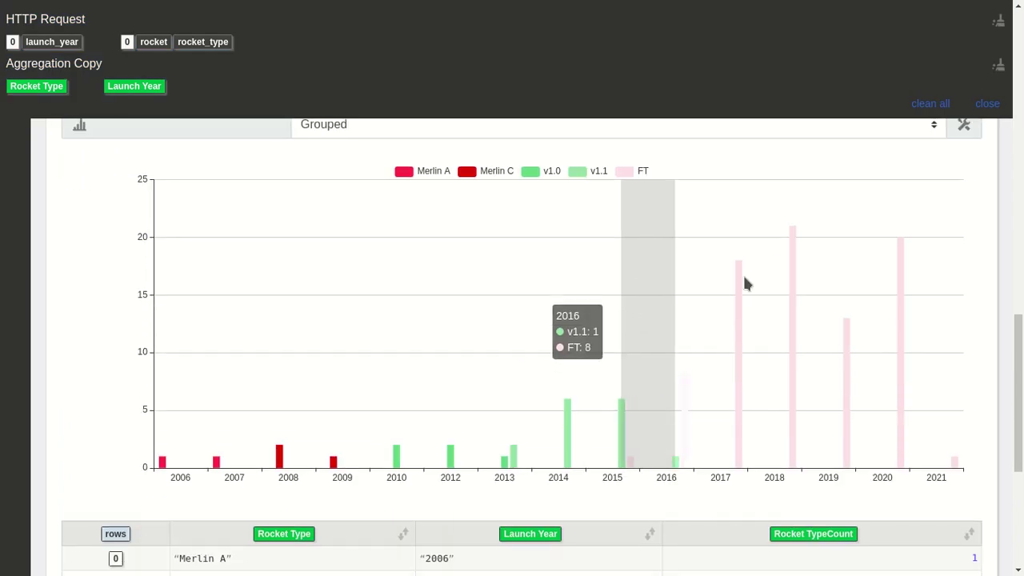
{"action": "scroll", "coordinate": [821, 277], "scroll_direction": "up", "scroll_amount": 1}
- Switch the chart layout from Grouped to Stacked, giving one bar per year that peaks at 21 in 2018
{"action": "left_click", "coordinate": [899, 211]}
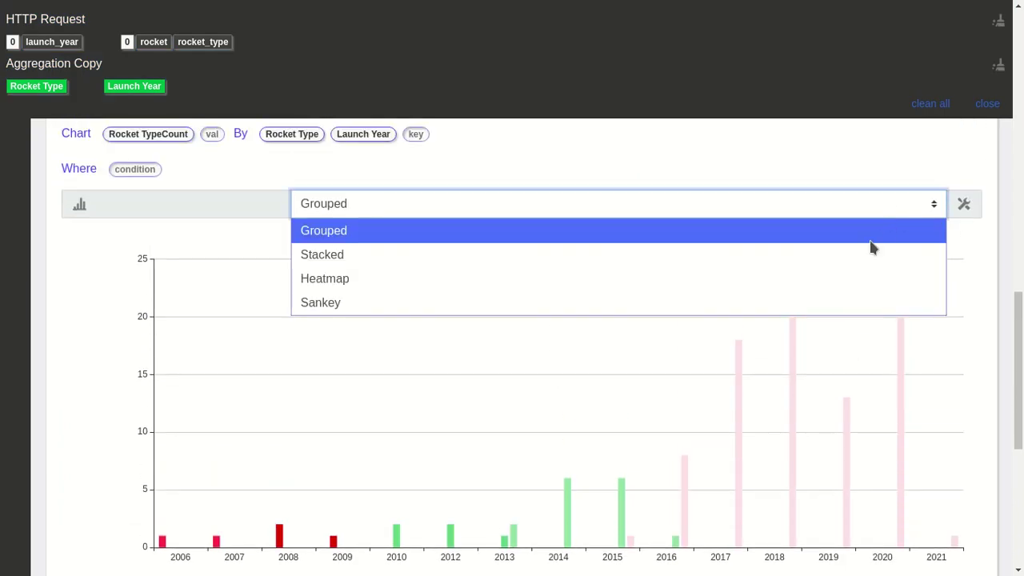
{"action": "left_click", "coordinate": [868, 252]}
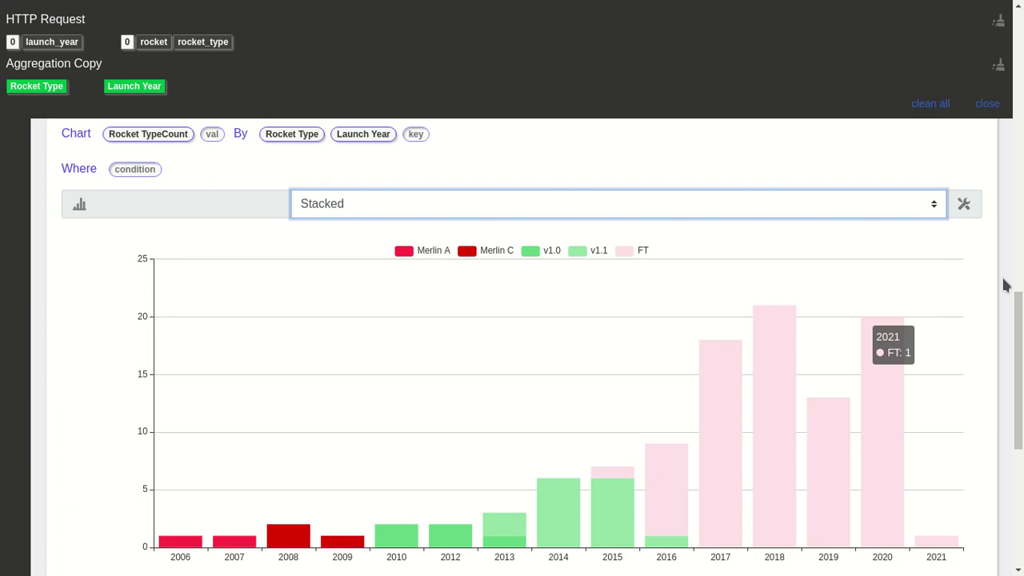
{"action": "scroll", "coordinate": [987, 309], "scroll_direction": "down", "scroll_amount": 1}
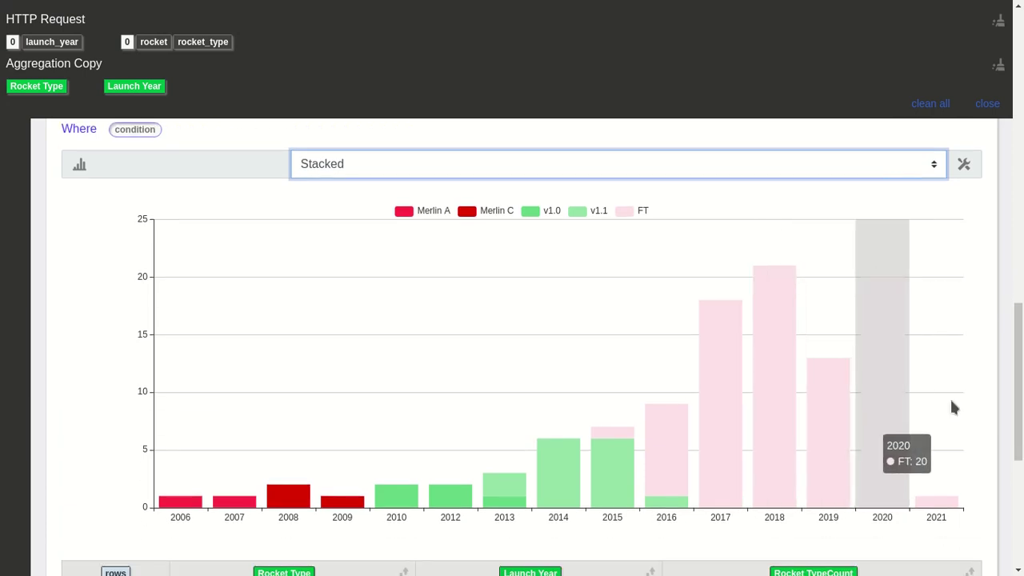
{"action": "scroll", "coordinate": [1000, 362], "scroll_direction": "down", "scroll_amount": 1}
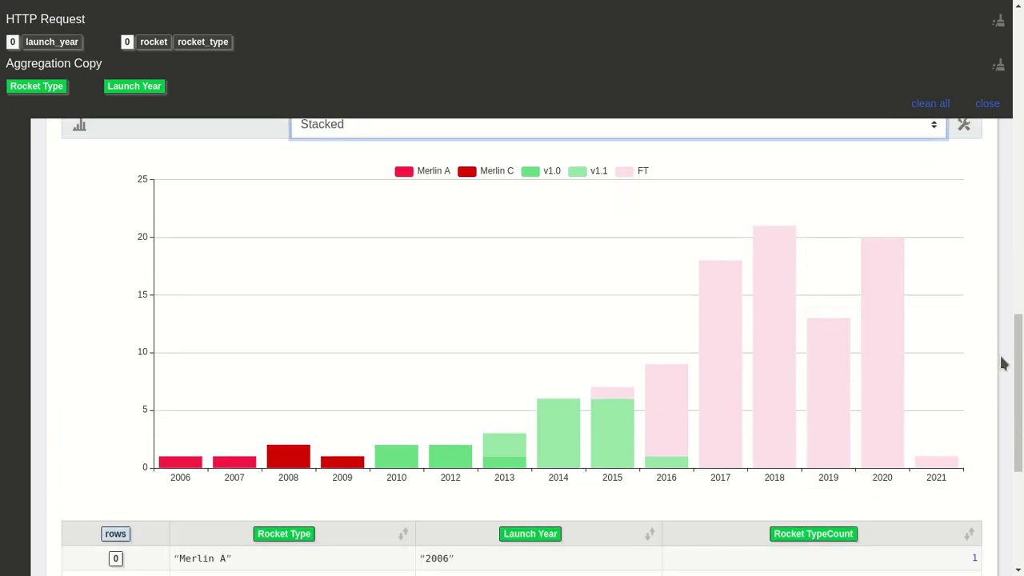
{"action": "scroll", "coordinate": [1000, 362], "scroll_direction": "down", "scroll_amount": 1}
{"action": "scroll", "coordinate": [998, 354], "scroll_direction": "up", "scroll_amount": 1}
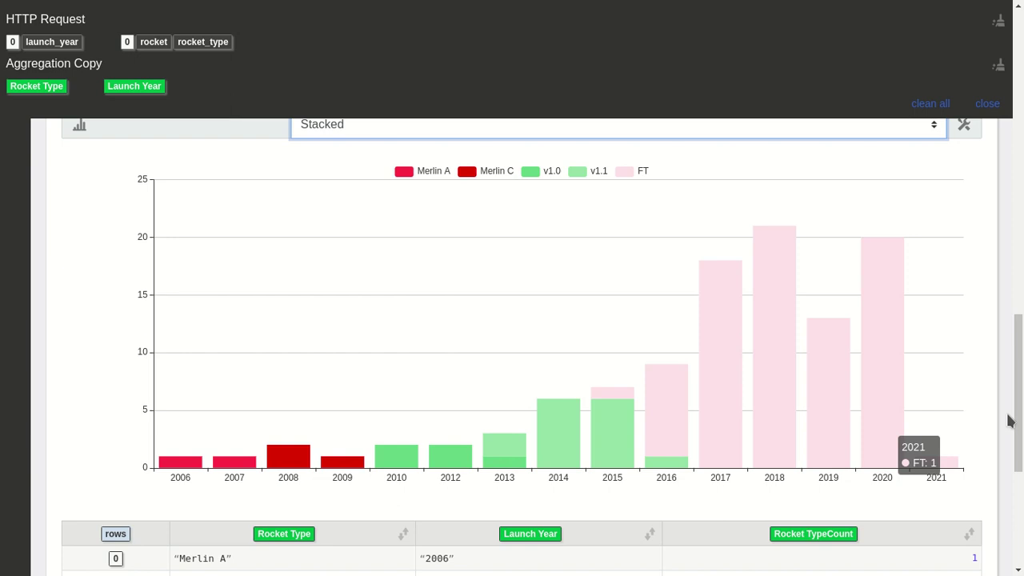
{"action": "scroll", "coordinate": [999, 413], "scroll_direction": "down", "scroll_amount": 1}
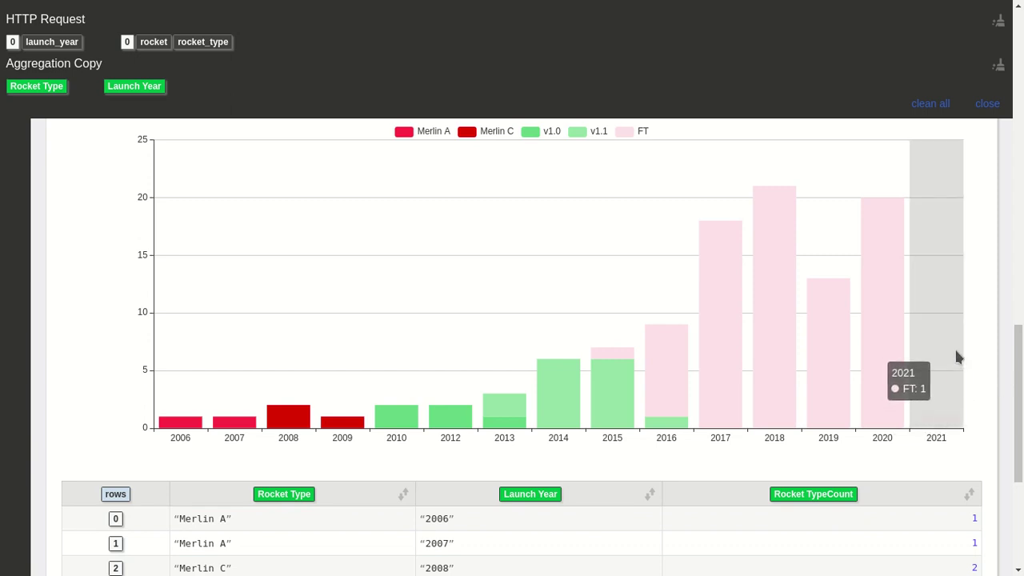
{"action": "scroll", "coordinate": [994, 400], "scroll_direction": "down", "scroll_amount": 2}
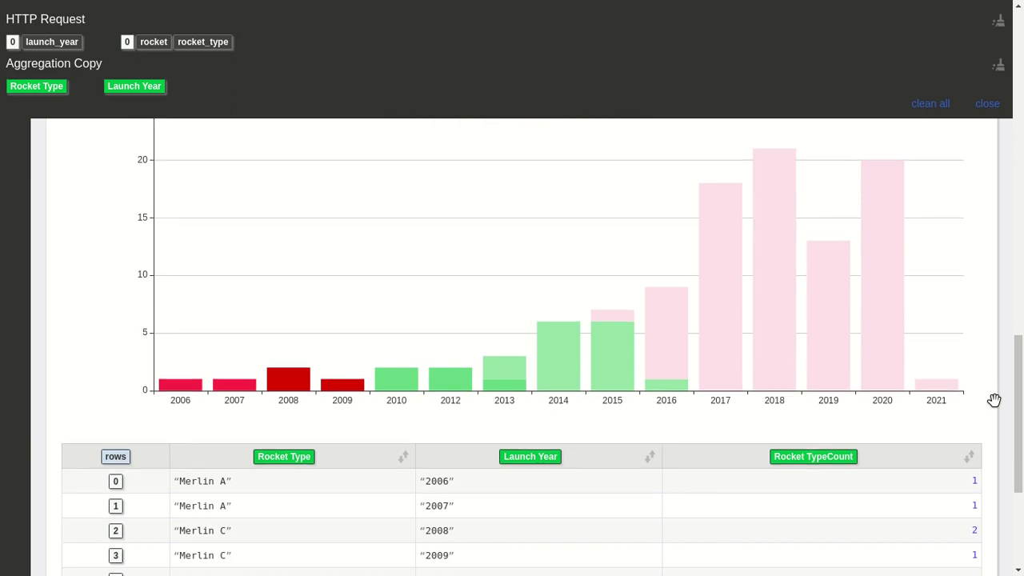
{"action": "scroll", "coordinate": [994, 400], "scroll_direction": "up", "scroll_amount": 3}
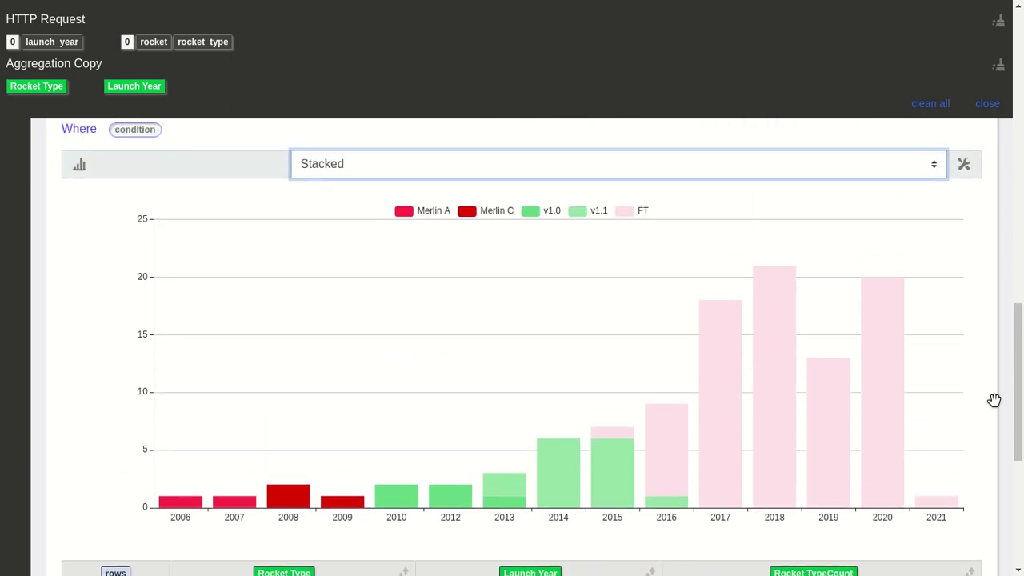
{"action": "scroll", "coordinate": [994, 401], "scroll_direction": "up", "scroll_amount": 10}
- Expand the Rocket Type Count section to show its single-colour bar chart
{"action": "scroll", "coordinate": [994, 400], "scroll_direction": "up", "scroll_amount": 3}
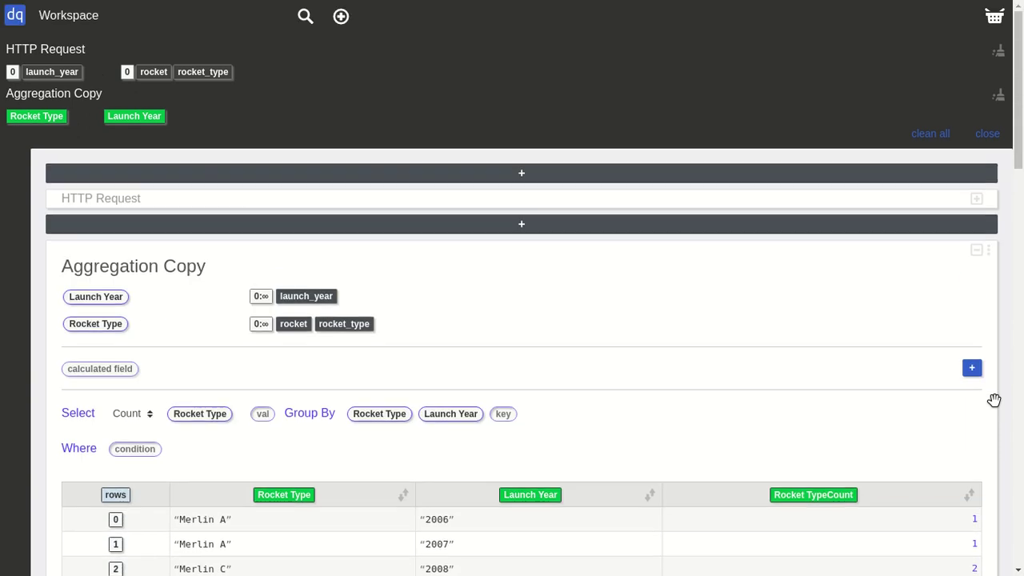
{"action": "scroll", "coordinate": [827, 430], "scroll_direction": "down", "scroll_amount": 13}
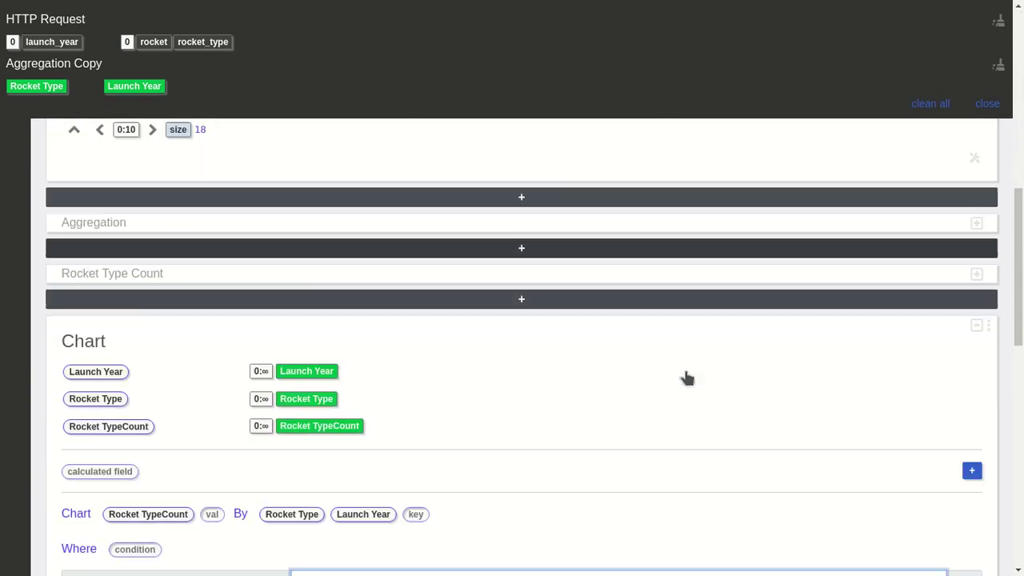
{"action": "scroll", "coordinate": [687, 377], "scroll_direction": "up", "scroll_amount": 5}
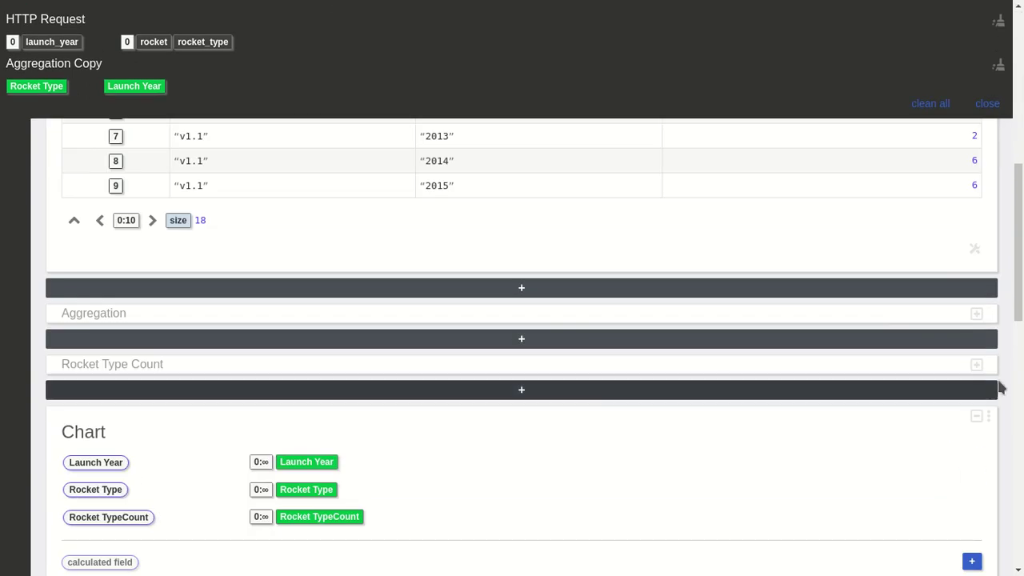
{"action": "left_click", "coordinate": [975, 366]}
{"action": "scroll", "coordinate": [871, 355], "scroll_direction": "down", "scroll_amount": 7}
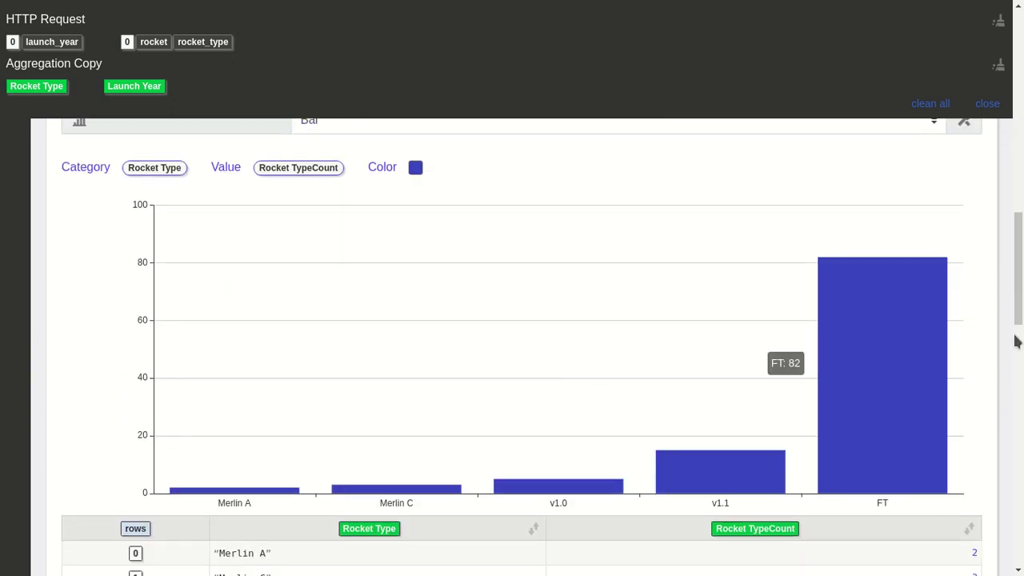
{"action": "scroll", "coordinate": [997, 356], "scroll_direction": "down", "scroll_amount": 1}
- Empty the collected fields with clean all and close the field basket
{"action": "left_click", "coordinate": [935, 103]}
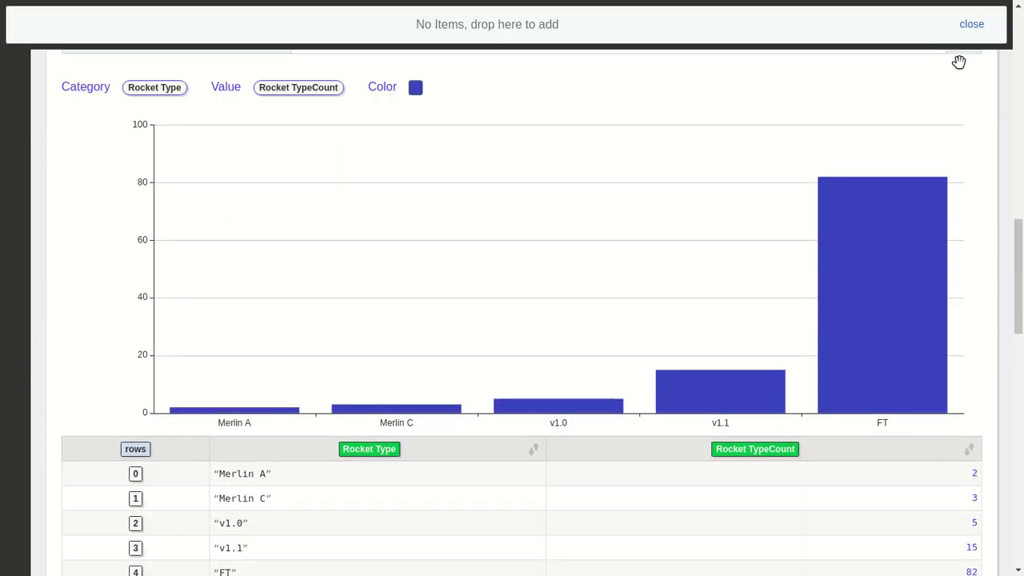
{"action": "left_click", "coordinate": [971, 24]}
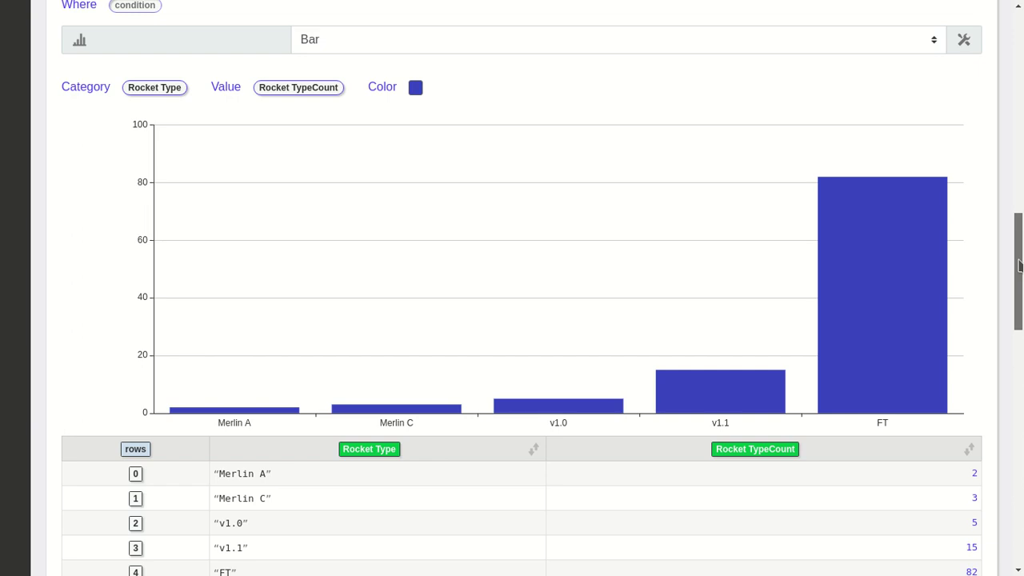
{"action": "left_click_drag", "start_coordinate": [1017, 258], "coordinate": [1018, 444]}
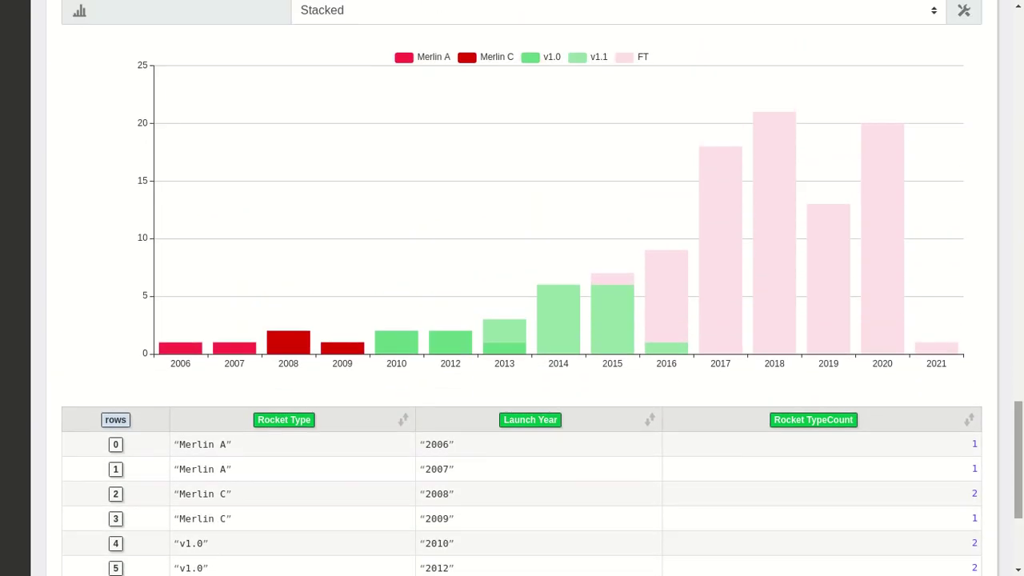